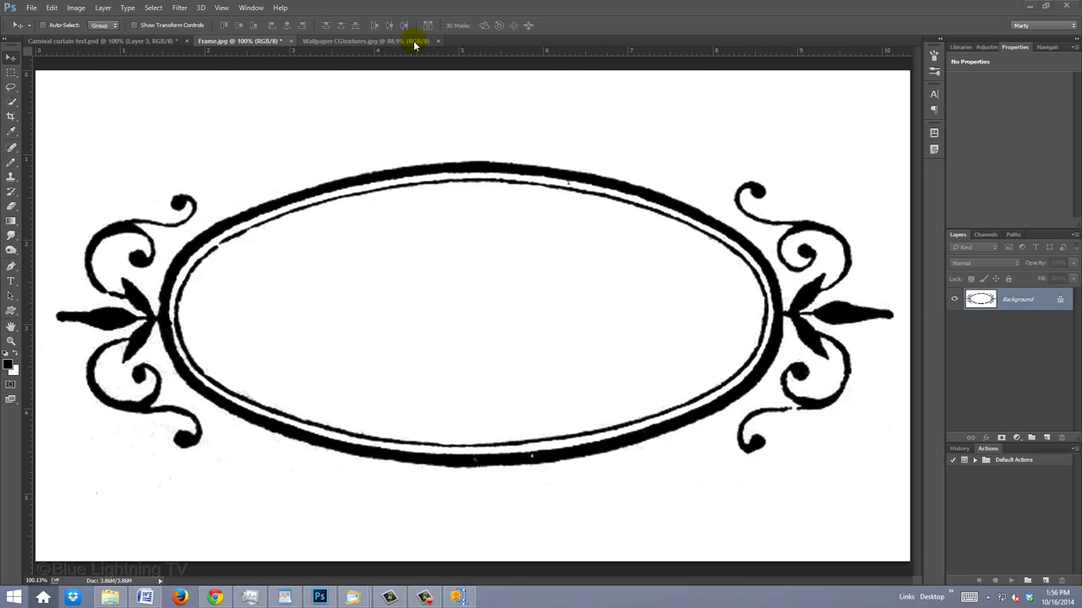
Add a new Layer 1 above the Frame layer and fill it with solid black.
{"action": "left_click", "coordinate": [414, 42]}
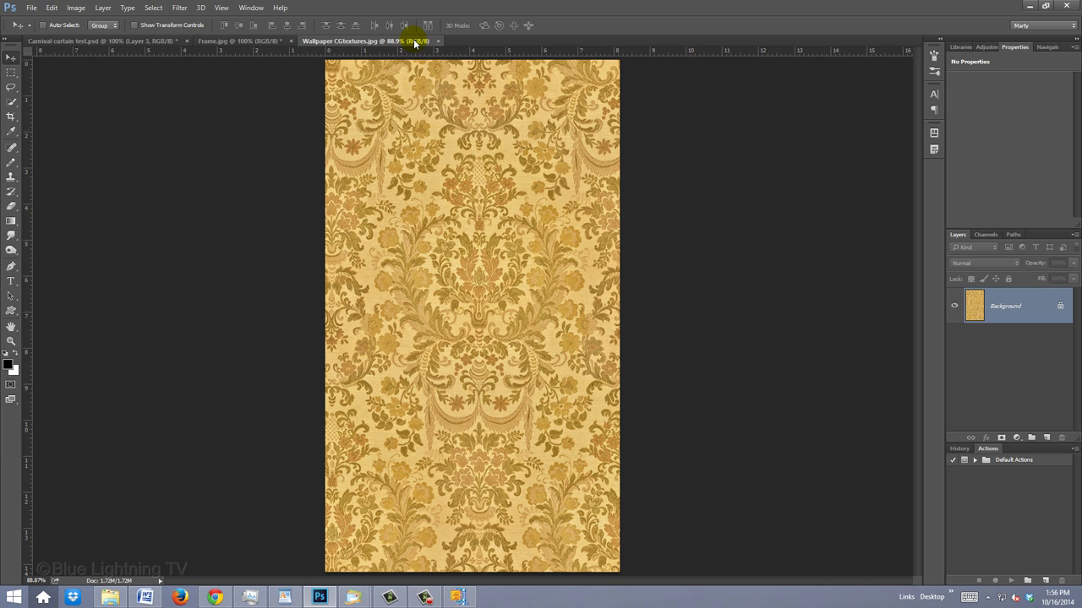
{"action": "left_click", "coordinate": [262, 41]}
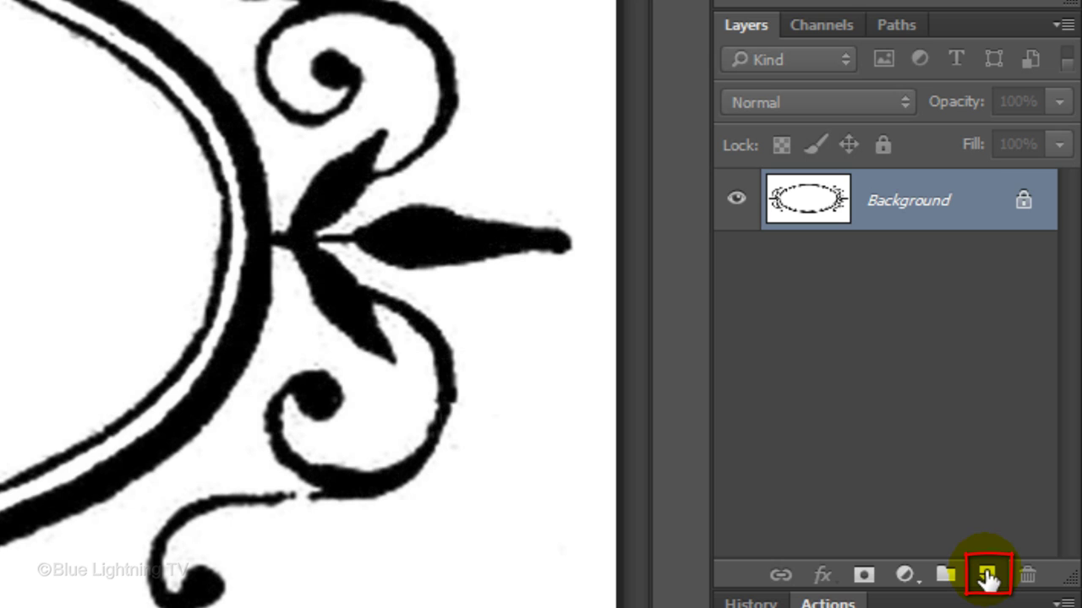
{"action": "left_click", "coordinate": [987, 577]}
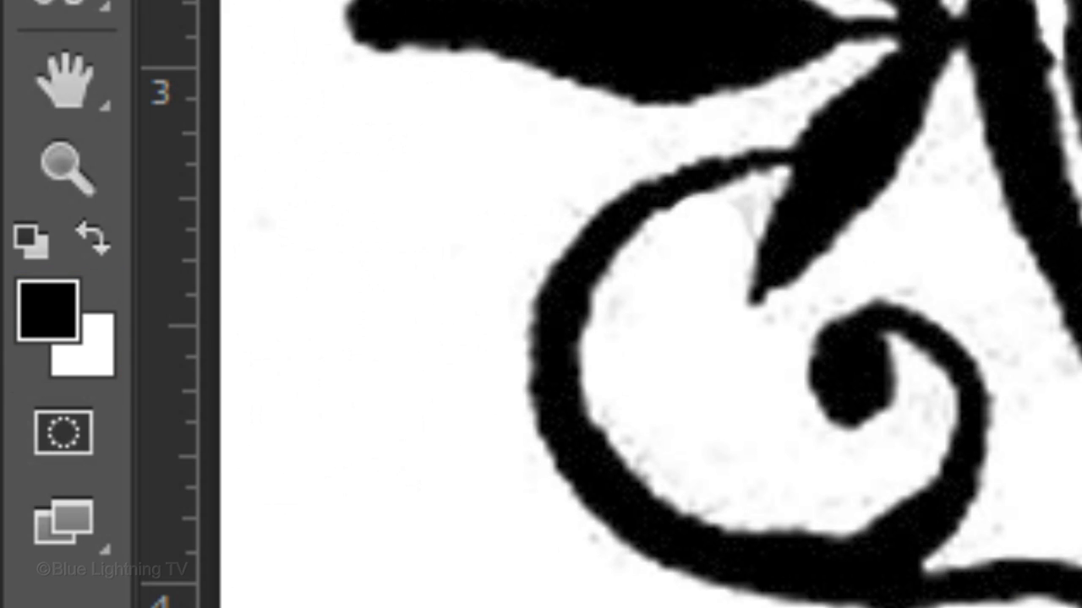
{"action": "key", "text": "d"}
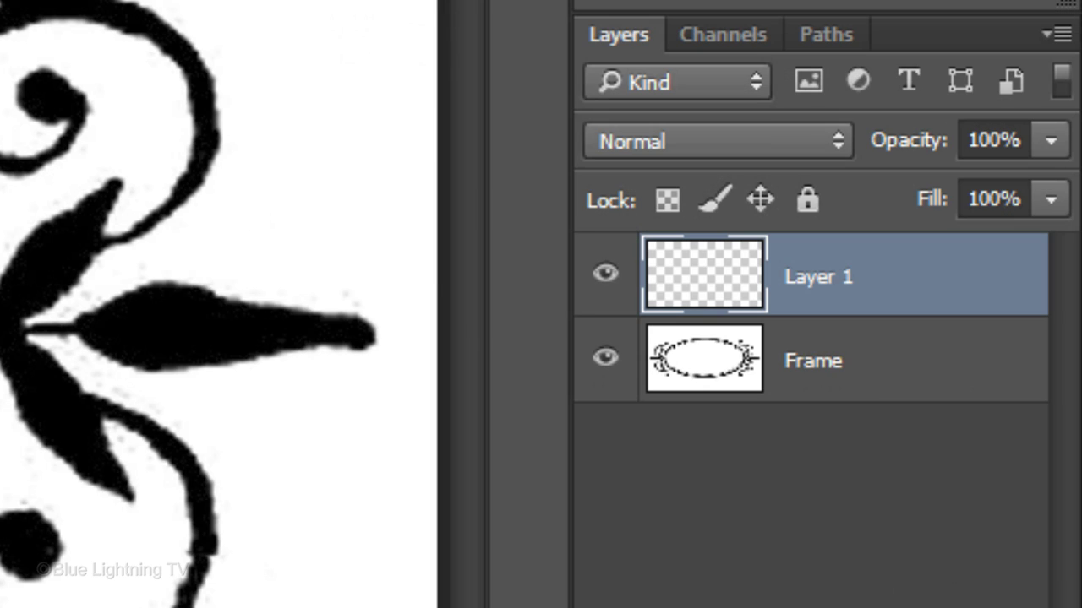
{"action": "key", "text": "alt+Delete"}
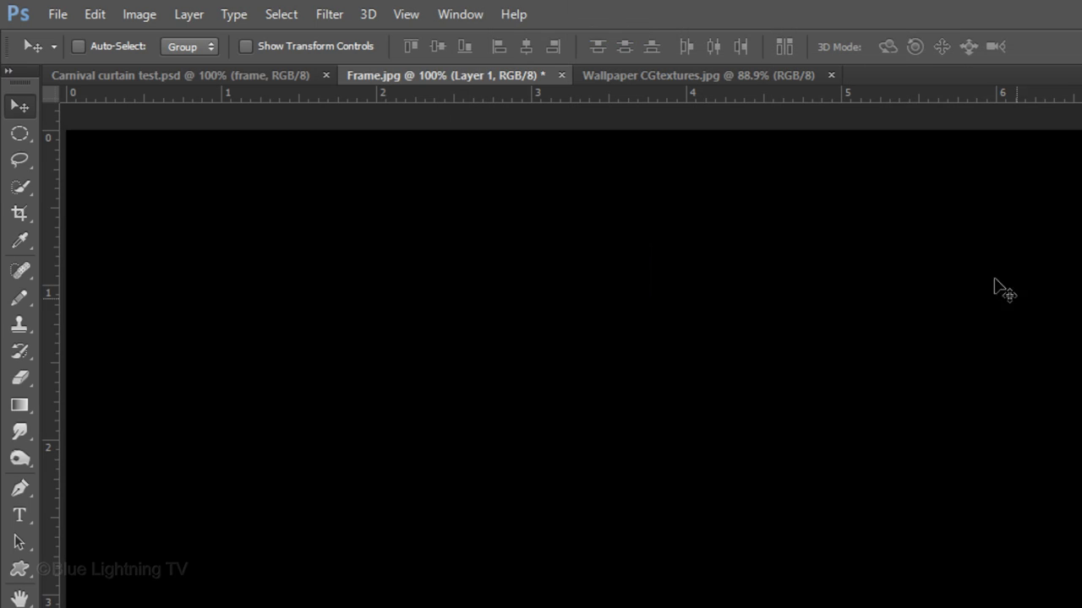
Define the gold damask wallpaper as a pattern named Wallpaper CGtextures.jpg.
{"action": "left_click", "coordinate": [705, 79]}
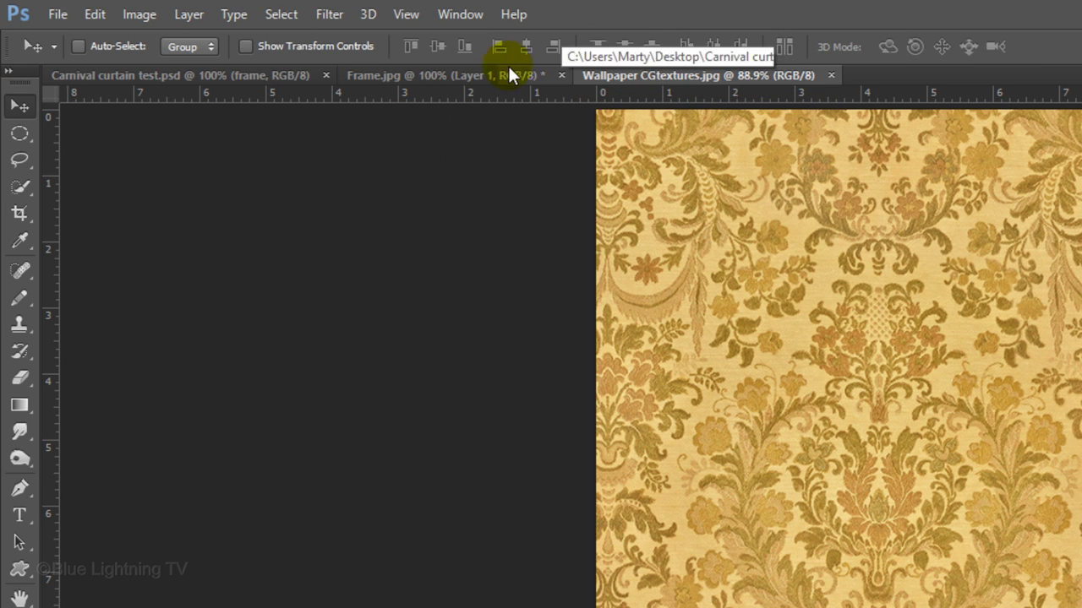
{"action": "left_click", "coordinate": [93, 15]}
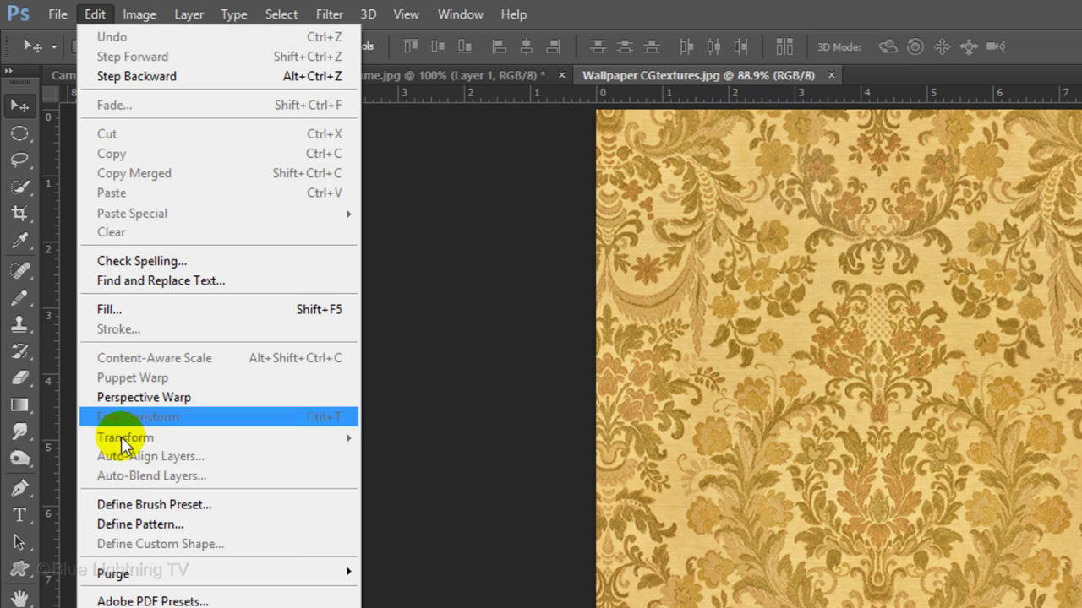
{"action": "left_click", "coordinate": [124, 526]}
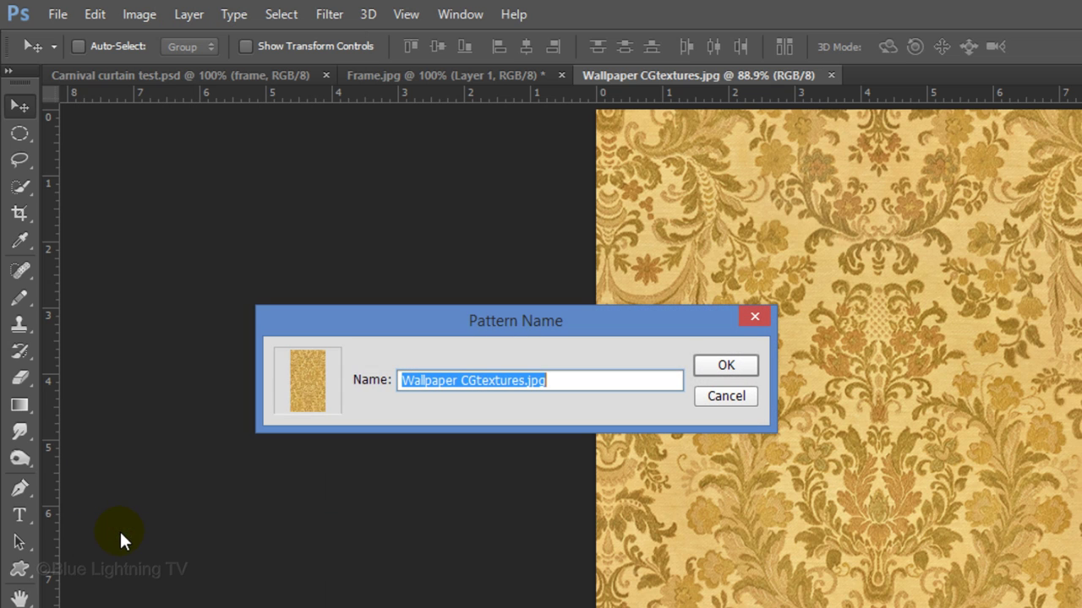
{"action": "left_click", "coordinate": [724, 365]}
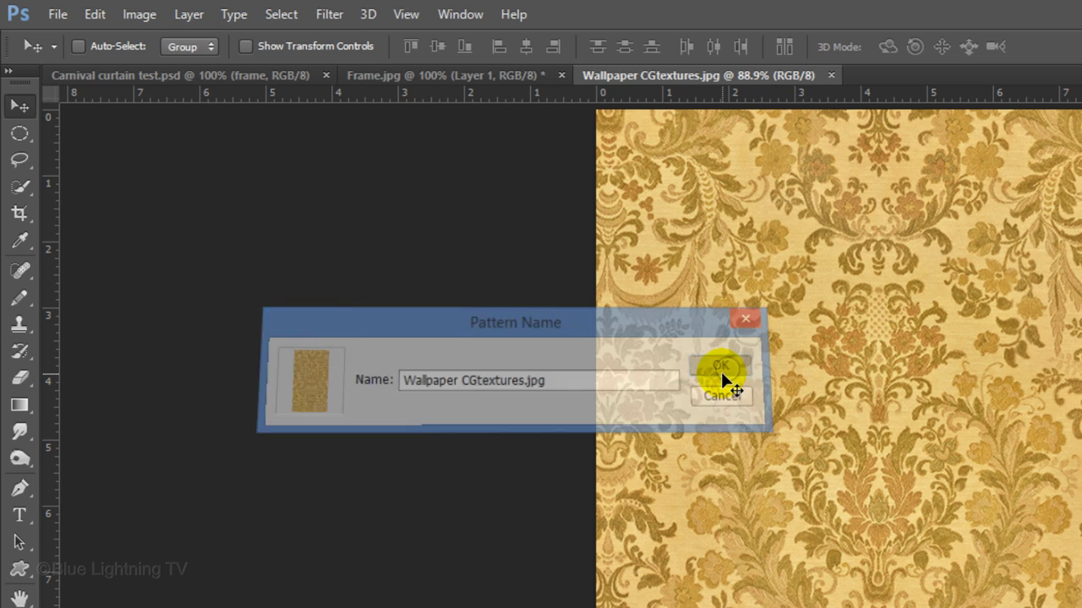
{"action": "left_click", "coordinate": [491, 75]}
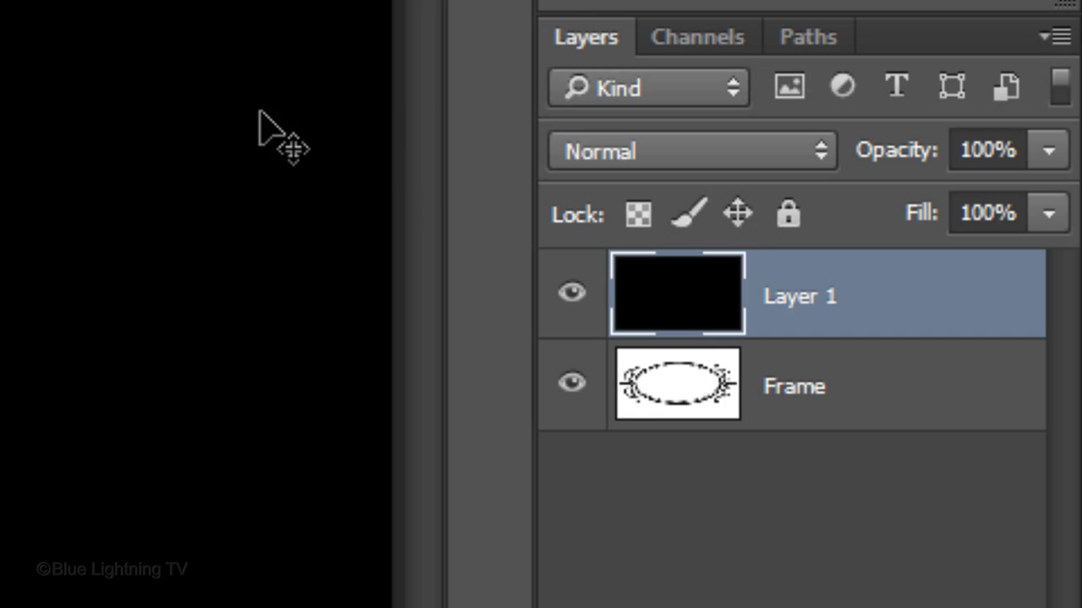
Give Layer 1 a Pattern Overlay of the gold damask wallpaper at 30% scale.
{"action": "double_click", "coordinate": [663, 306]}
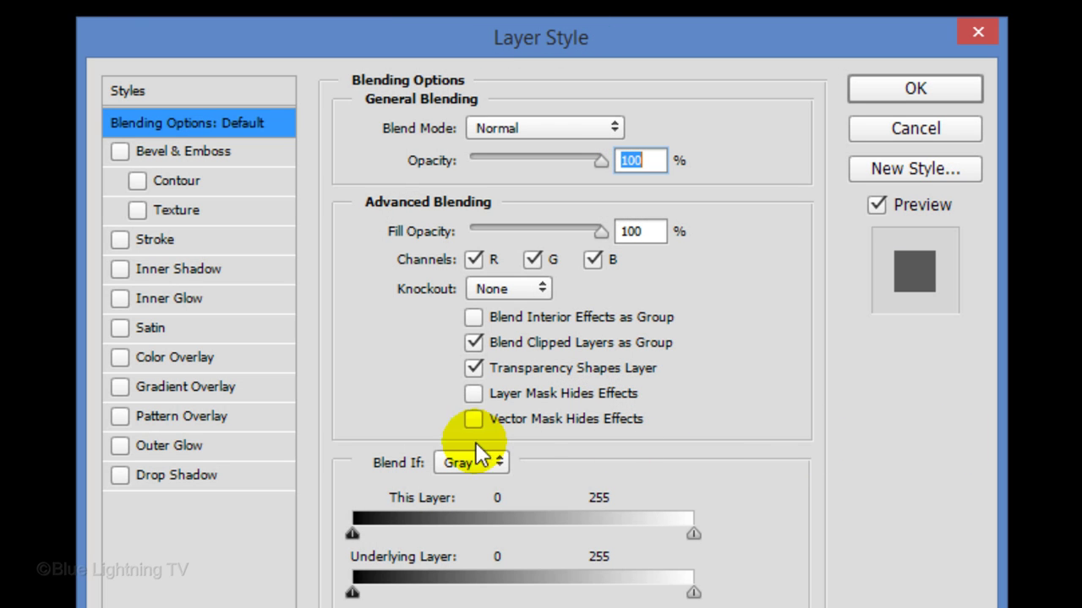
{"action": "left_click", "coordinate": [179, 415]}
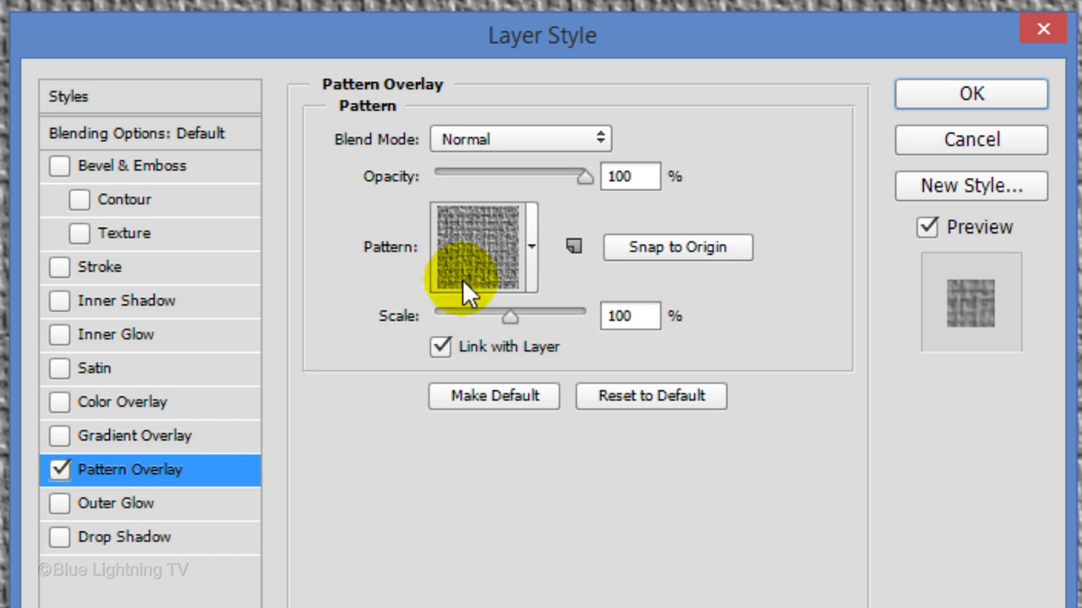
{"action": "left_click", "coordinate": [532, 246]}
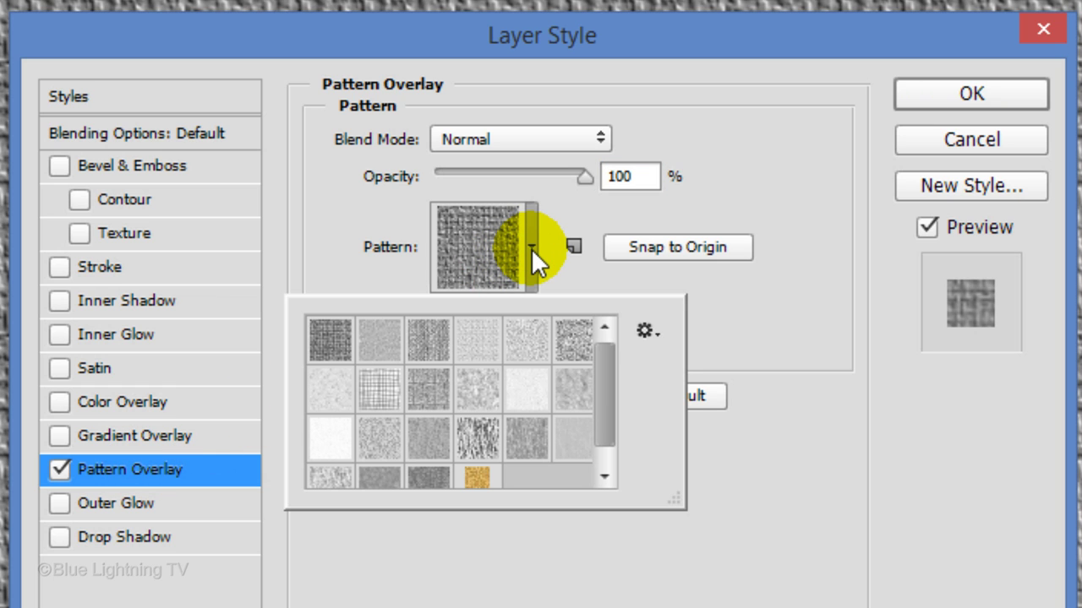
{"action": "left_click_drag", "start_coordinate": [603, 361], "coordinate": [600, 461]}
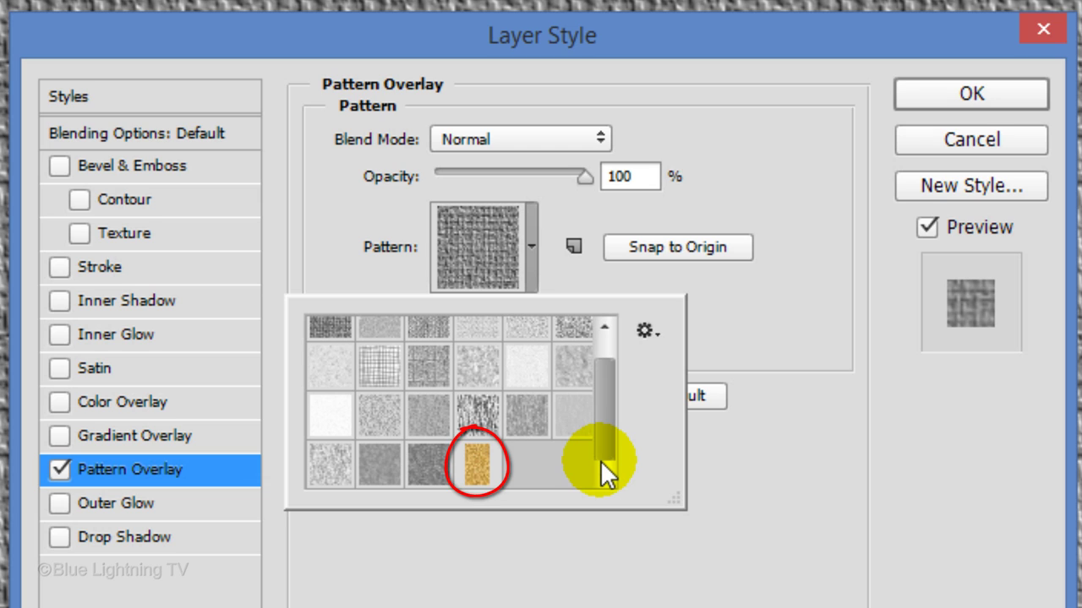
{"action": "left_click", "coordinate": [477, 467]}
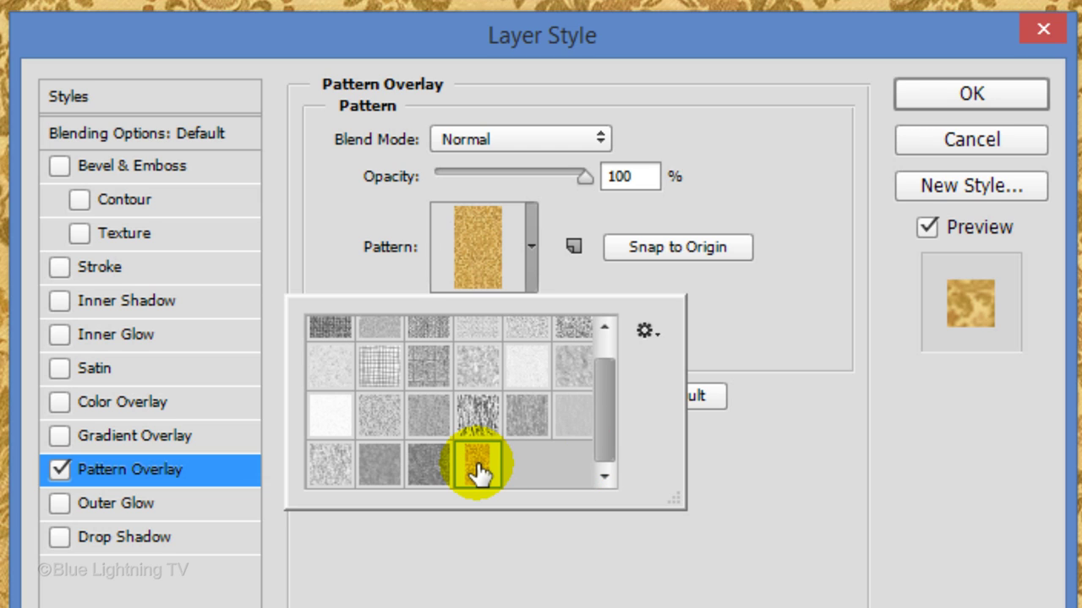
{"action": "left_click", "coordinate": [718, 327]}
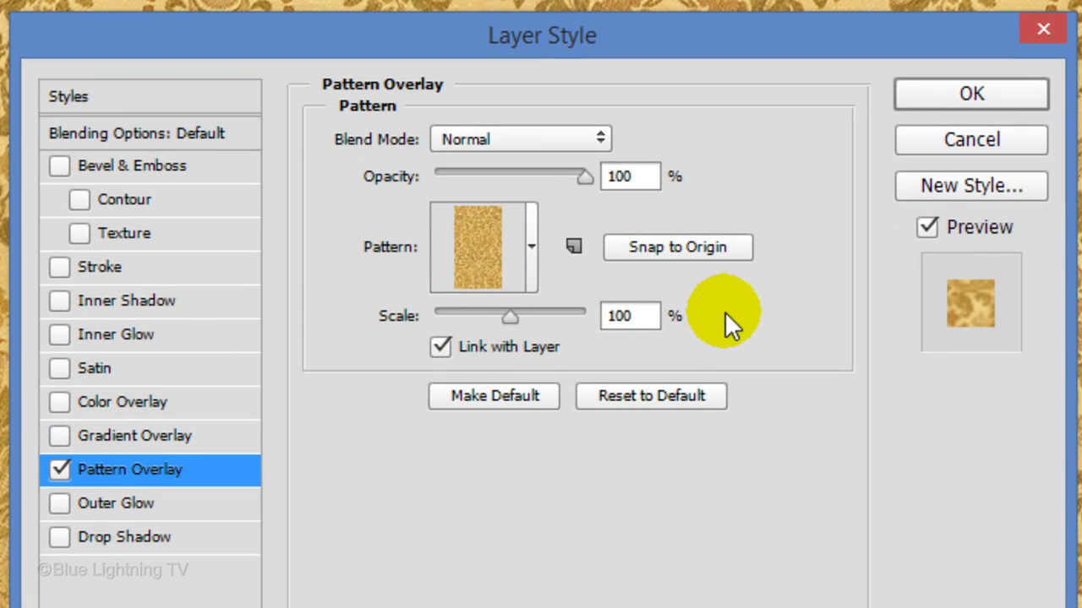
{"action": "double_click", "coordinate": [624, 316]}
{"action": "type", "text": "30"}
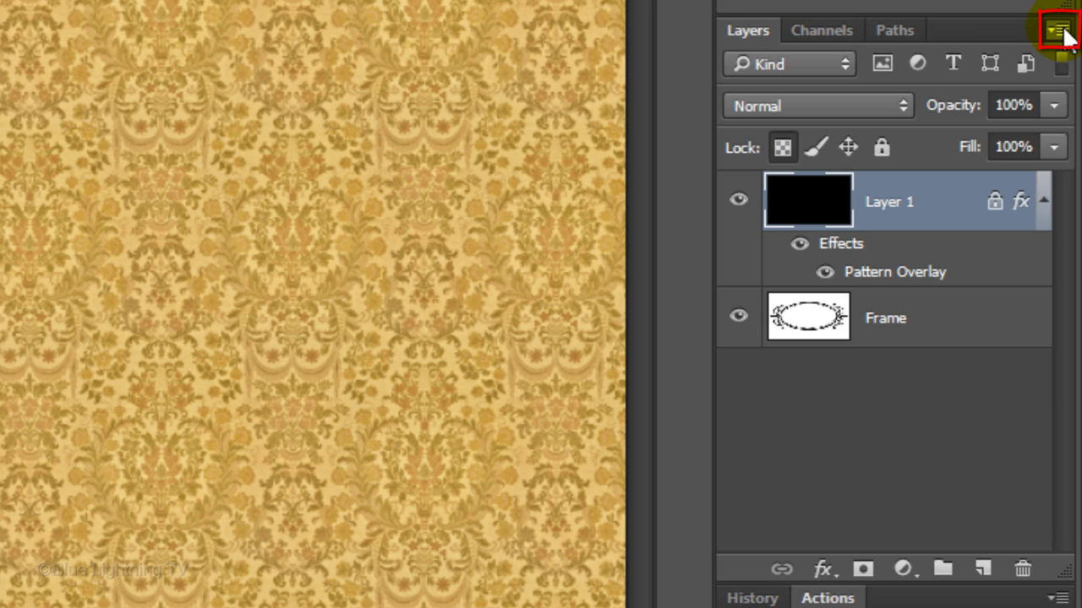
Convert Layer 1 to a smart object and add Levels with input black 90, output white 110.
{"action": "left_click", "coordinate": [1063, 34]}
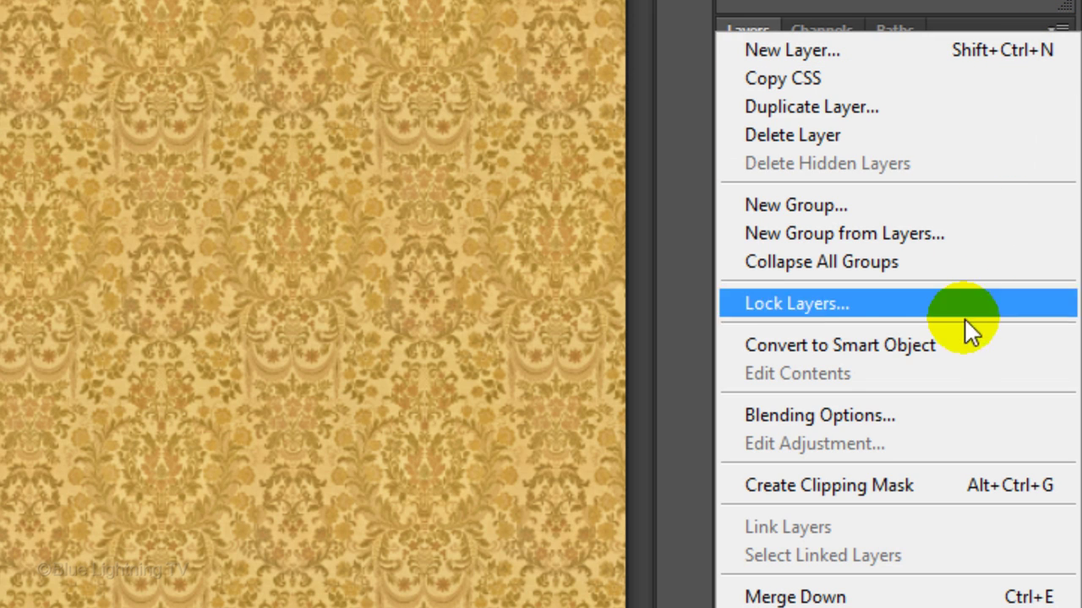
{"action": "left_click", "coordinate": [955, 341]}
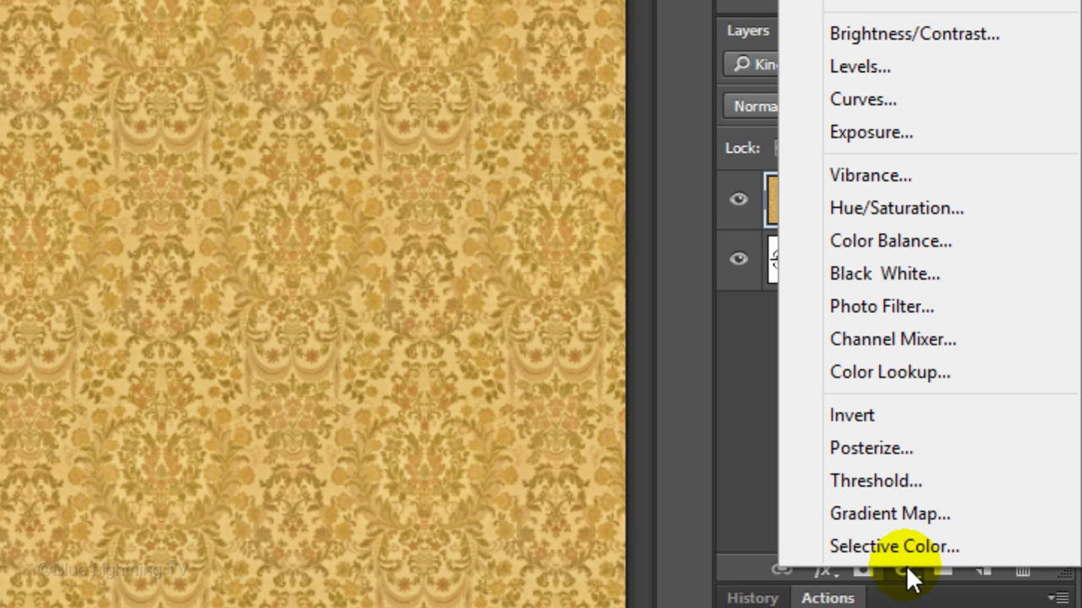
{"action": "left_click", "coordinate": [908, 66]}
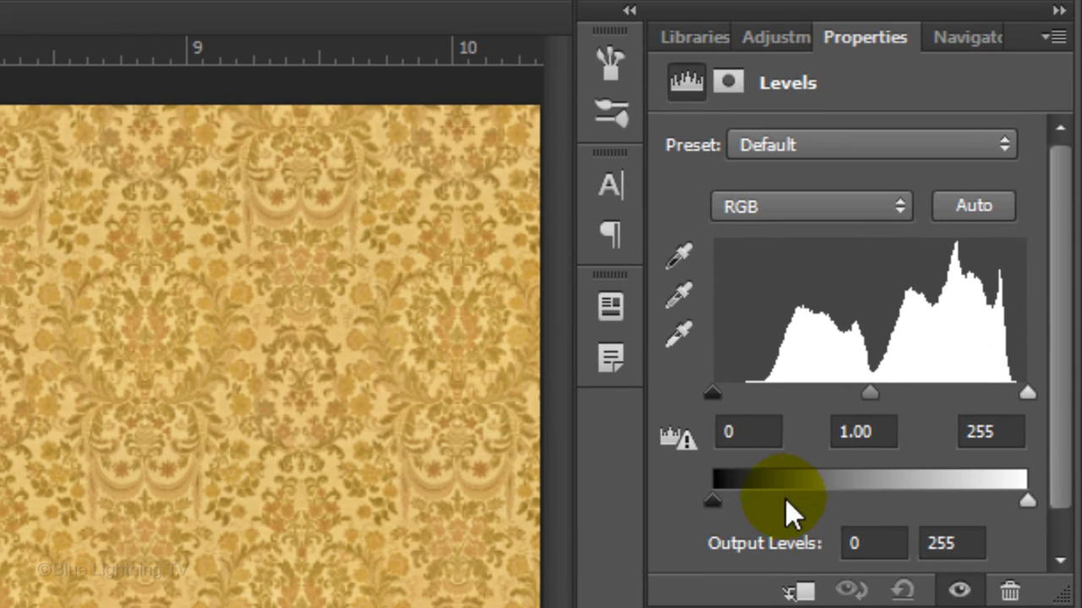
{"action": "left_click", "coordinate": [758, 432]}
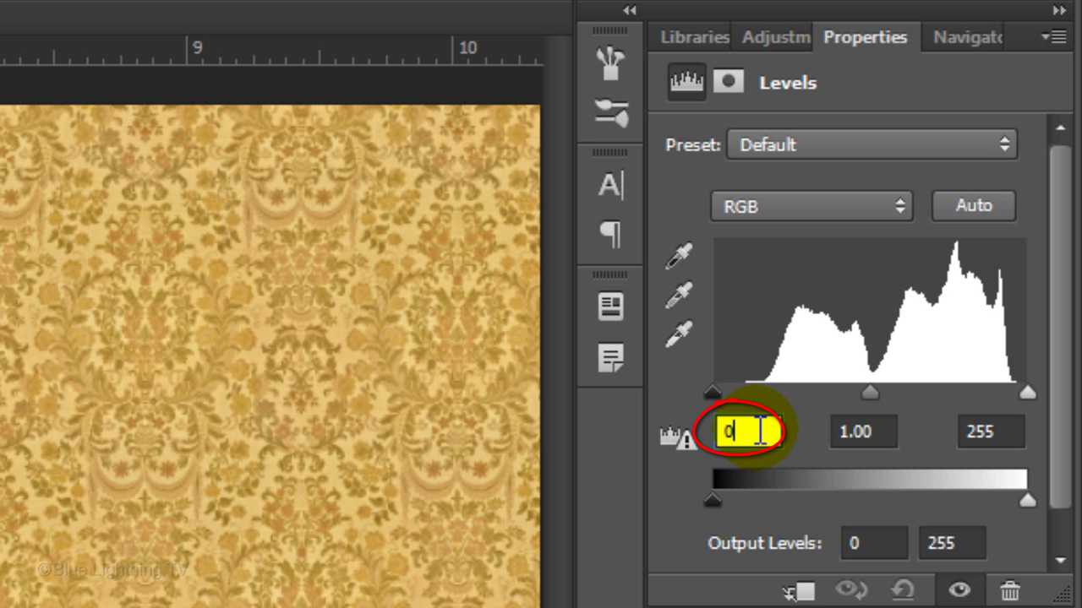
{"action": "type", "text": "90"}
{"action": "key", "text": "Return"}
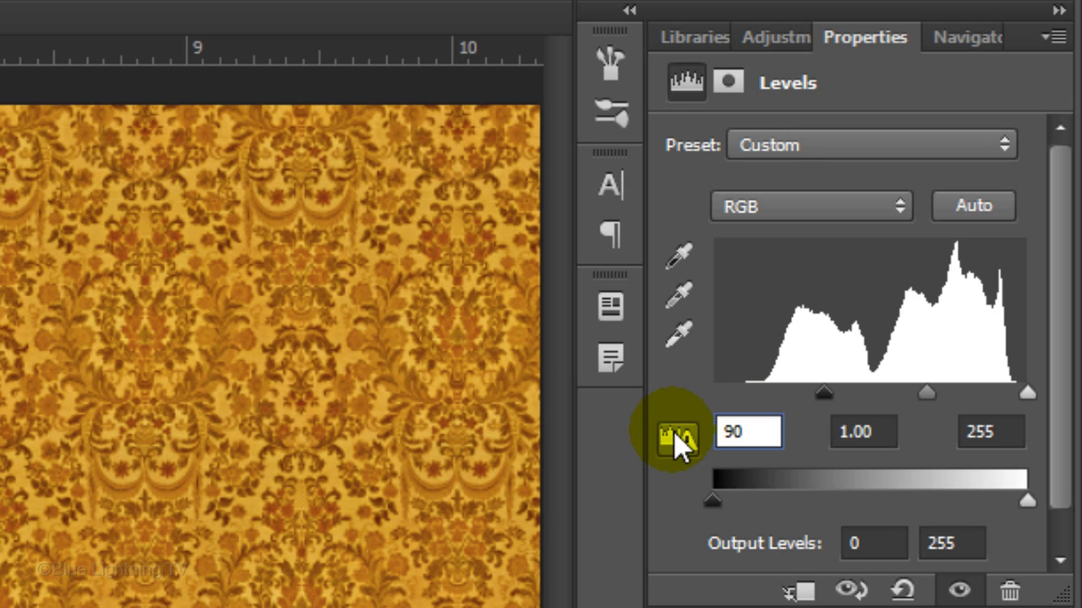
{"action": "left_click", "coordinate": [955, 544]}
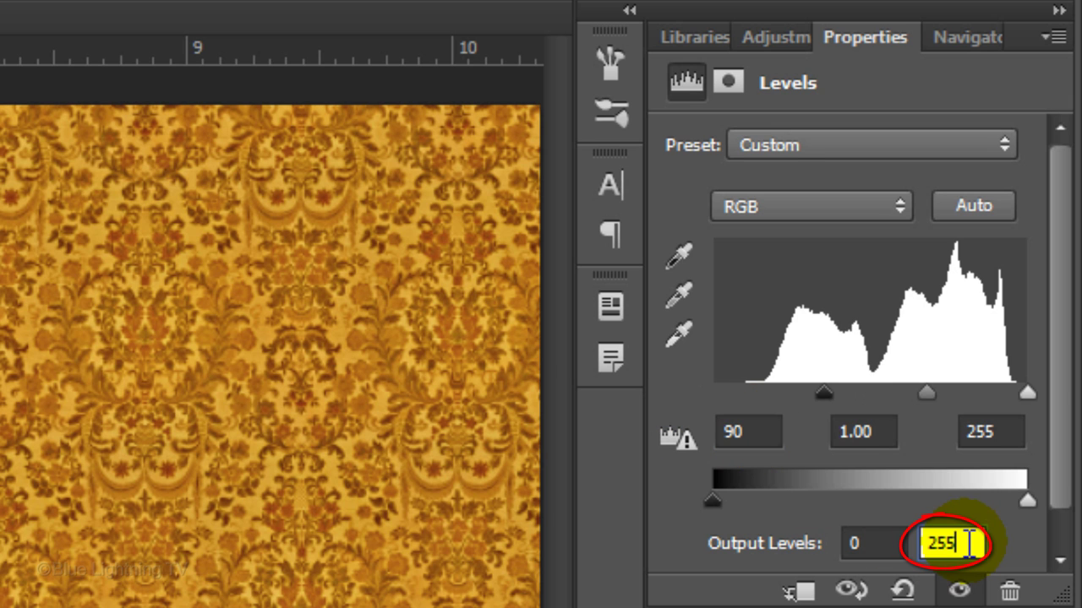
{"action": "left_click_drag", "start_coordinate": [955, 543], "coordinate": [911, 539]}
{"action": "type", "text": "110"}
{"action": "key", "text": "Return"}
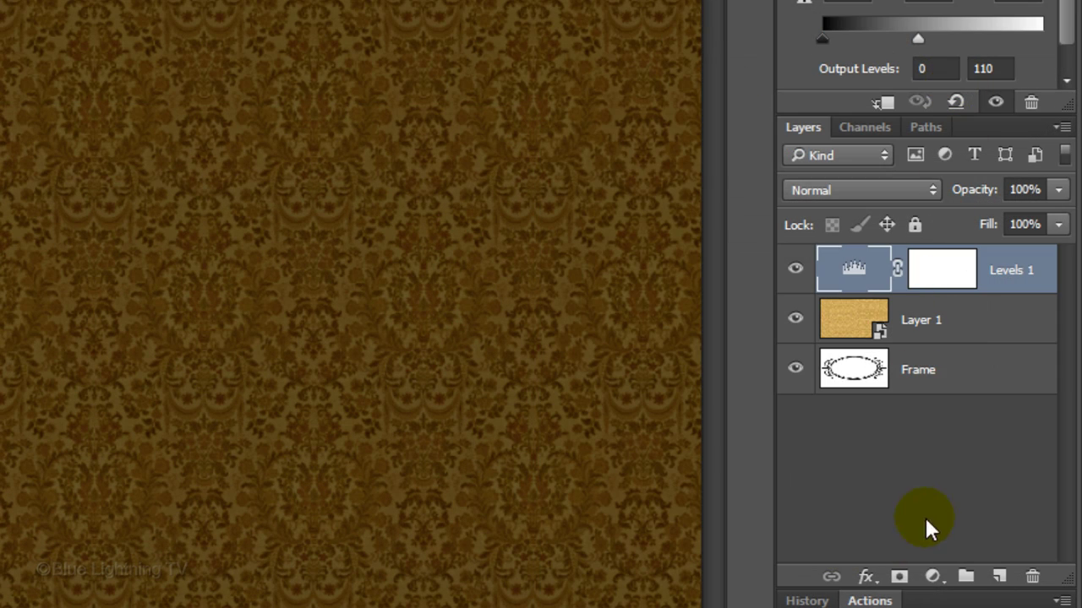
Add a reversed Foreground to Transparent gradient fill layer at 60% opacity.
{"action": "left_click", "coordinate": [933, 577]}
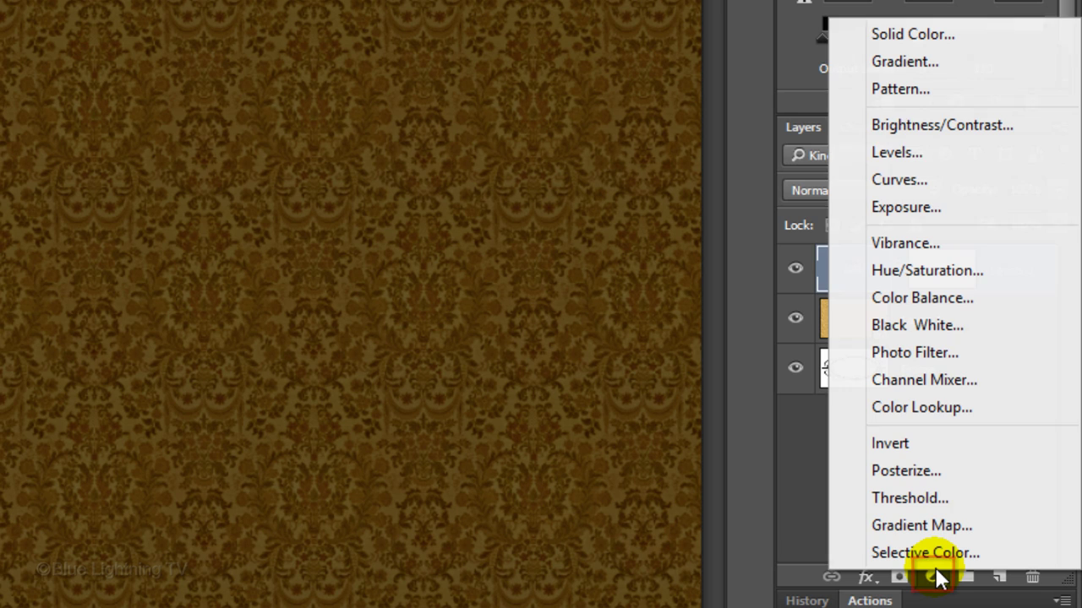
{"action": "left_click", "coordinate": [933, 58]}
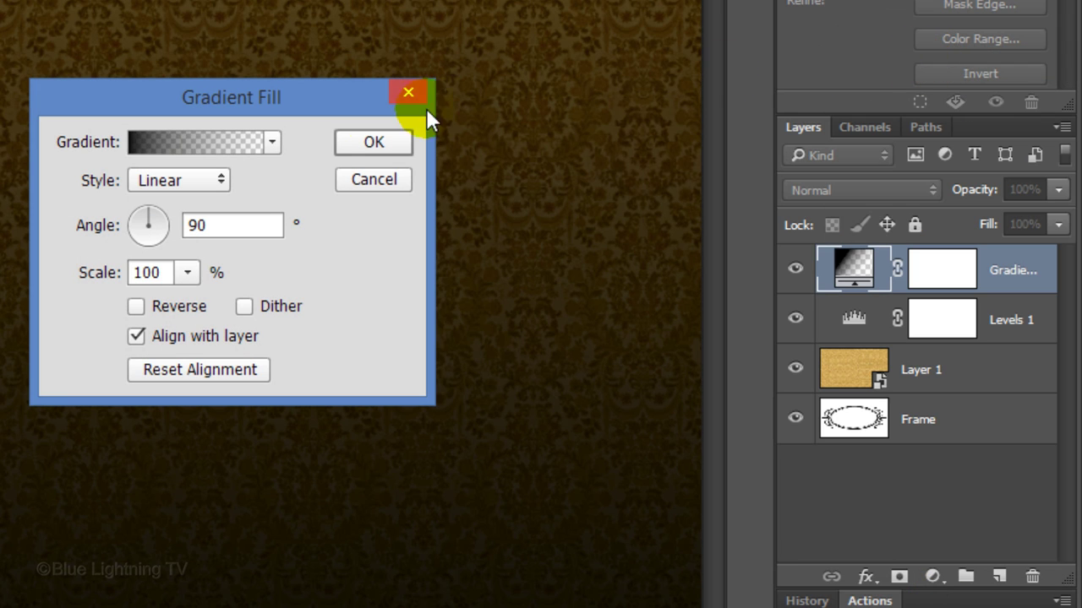
{"action": "left_click", "coordinate": [273, 144]}
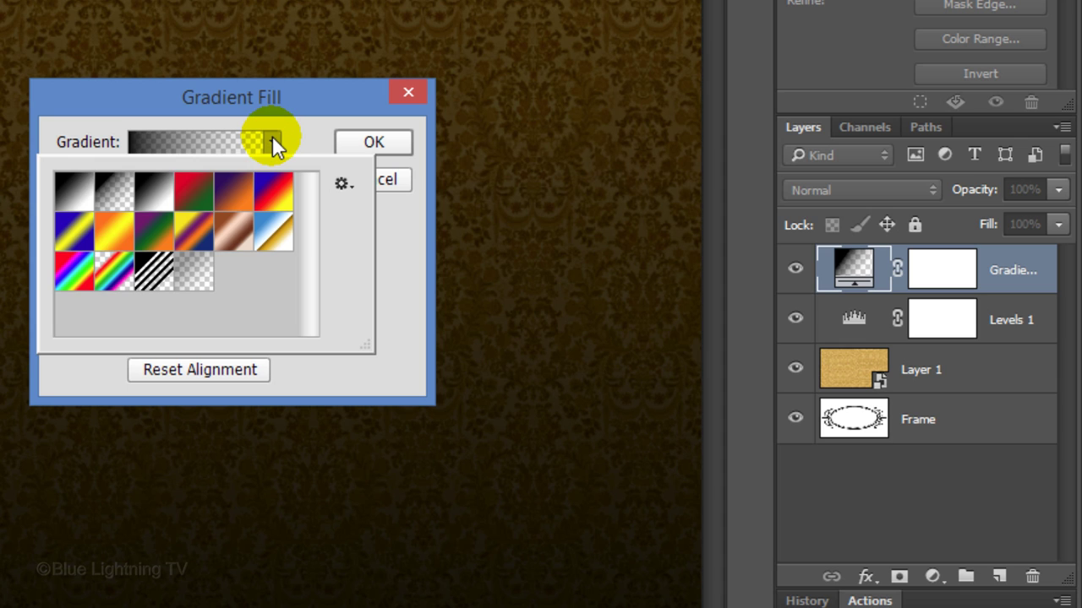
{"action": "left_click", "coordinate": [114, 192]}
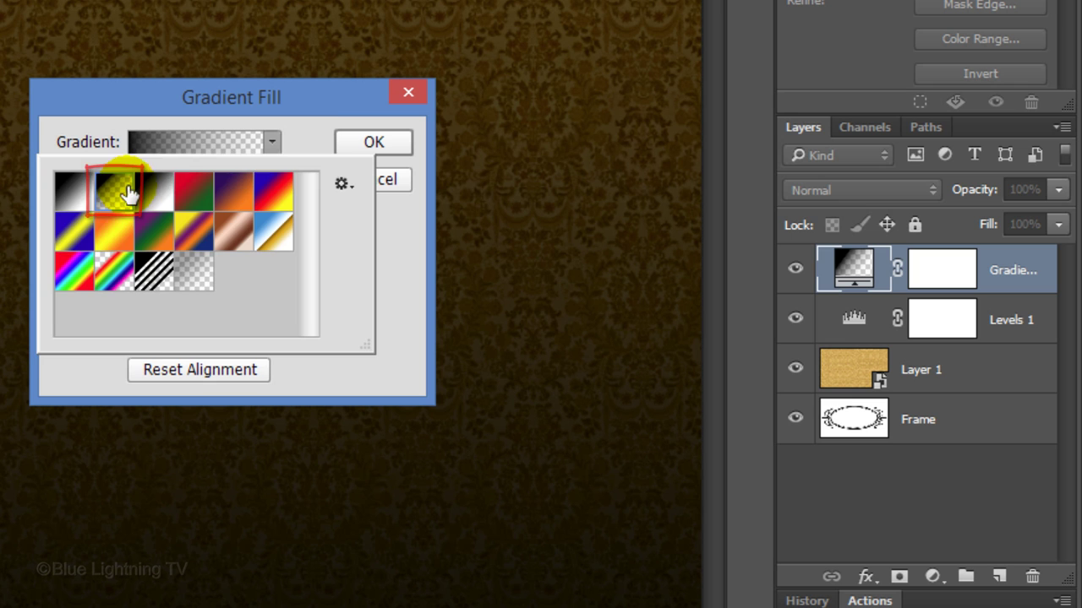
{"action": "left_click", "coordinate": [315, 137]}
{"action": "left_click", "coordinate": [137, 307]}
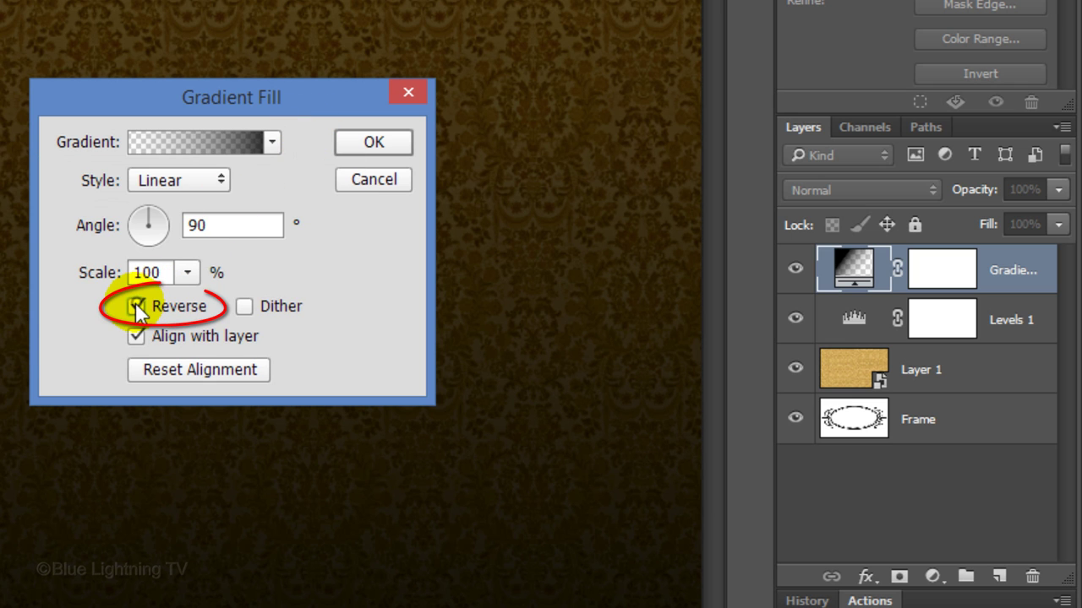
{"action": "left_click", "coordinate": [374, 142]}
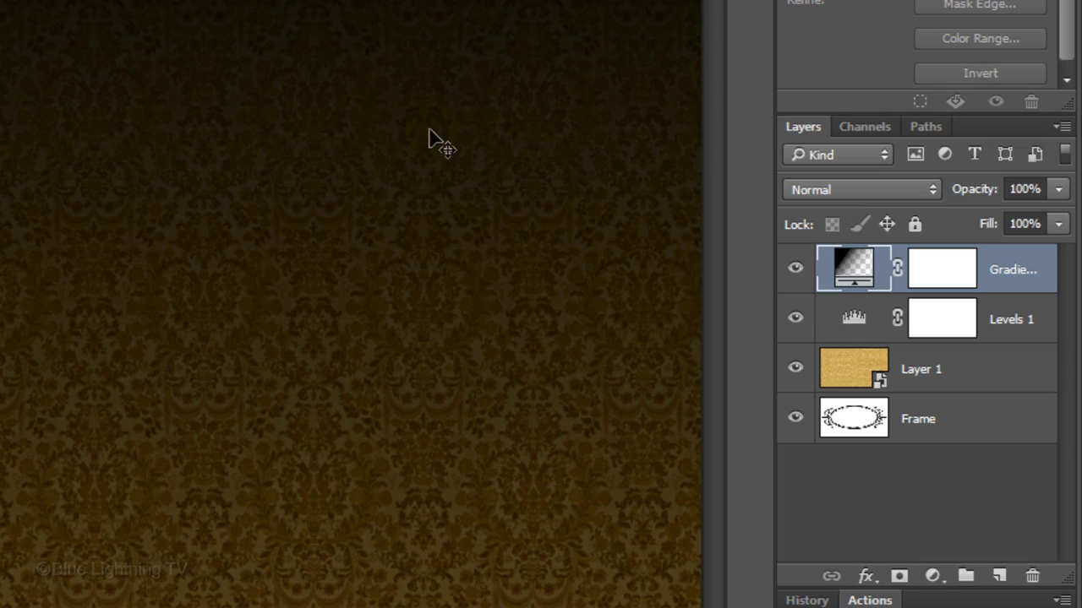
{"action": "left_click", "coordinate": [1037, 188]}
{"action": "type", "text": "60"}
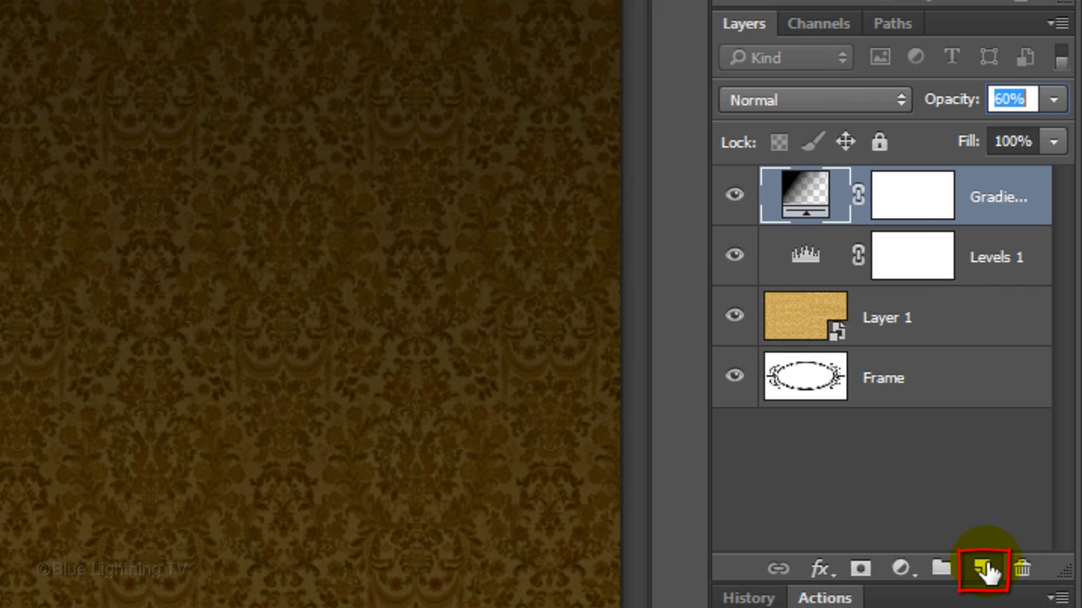
Add a white-filled Layer 2 and pick Soft Stripes from the loaded Special Effects gradients.
{"action": "left_click", "coordinate": [984, 570]}
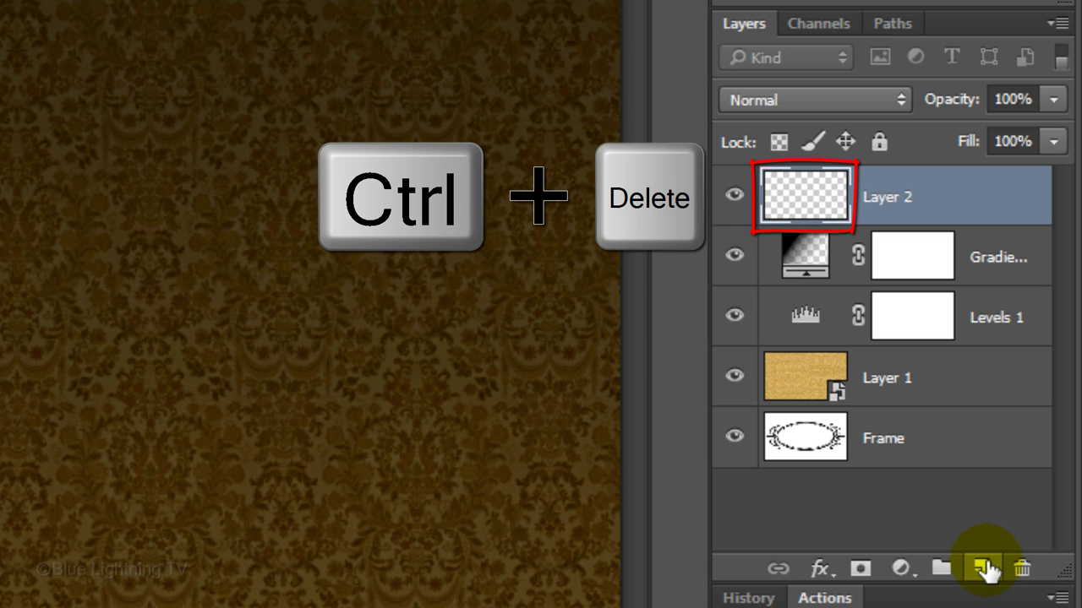
{"action": "key", "text": "ctrl+Delete"}
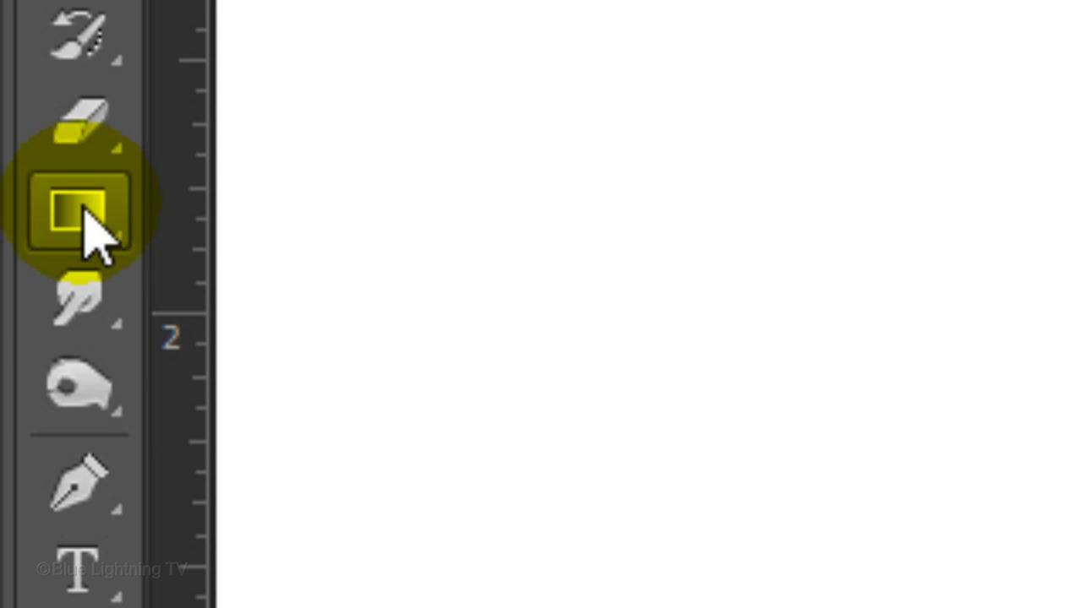
{"action": "left_click", "coordinate": [85, 209]}
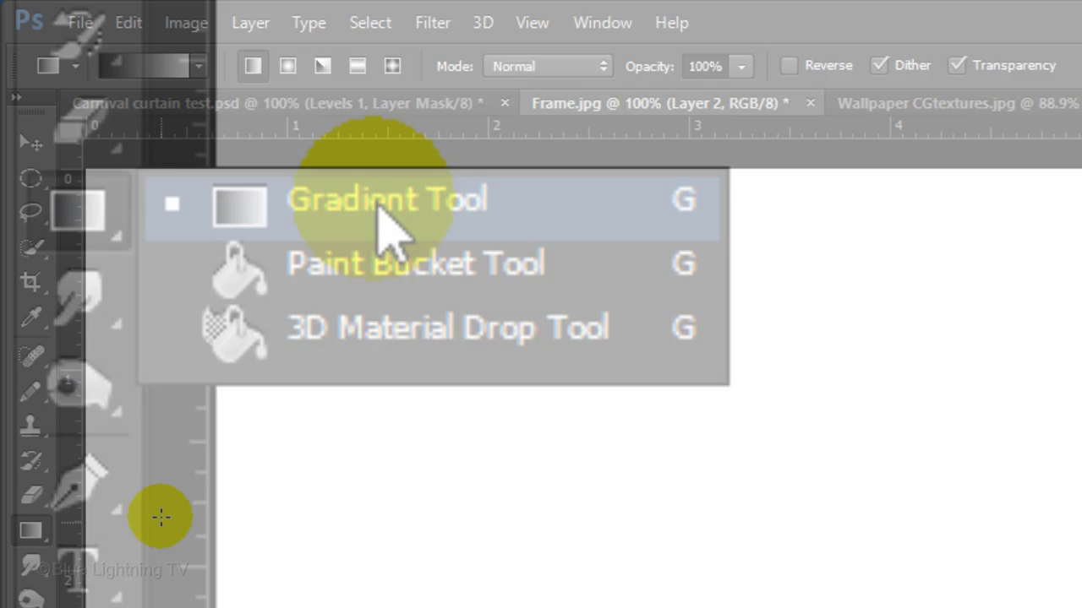
{"action": "left_click", "coordinate": [378, 211]}
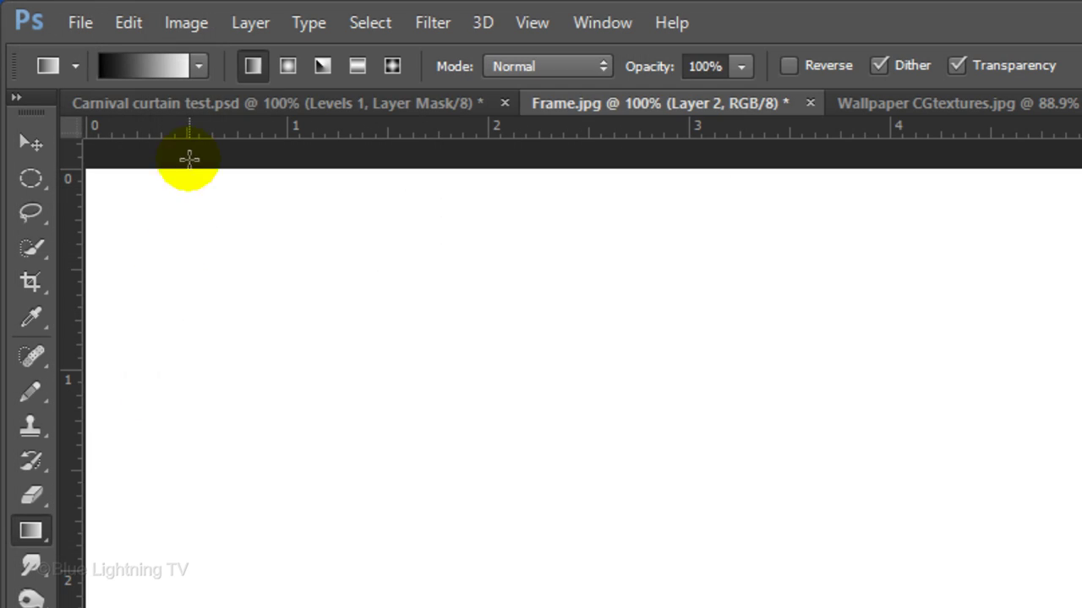
{"action": "left_click", "coordinate": [199, 68]}
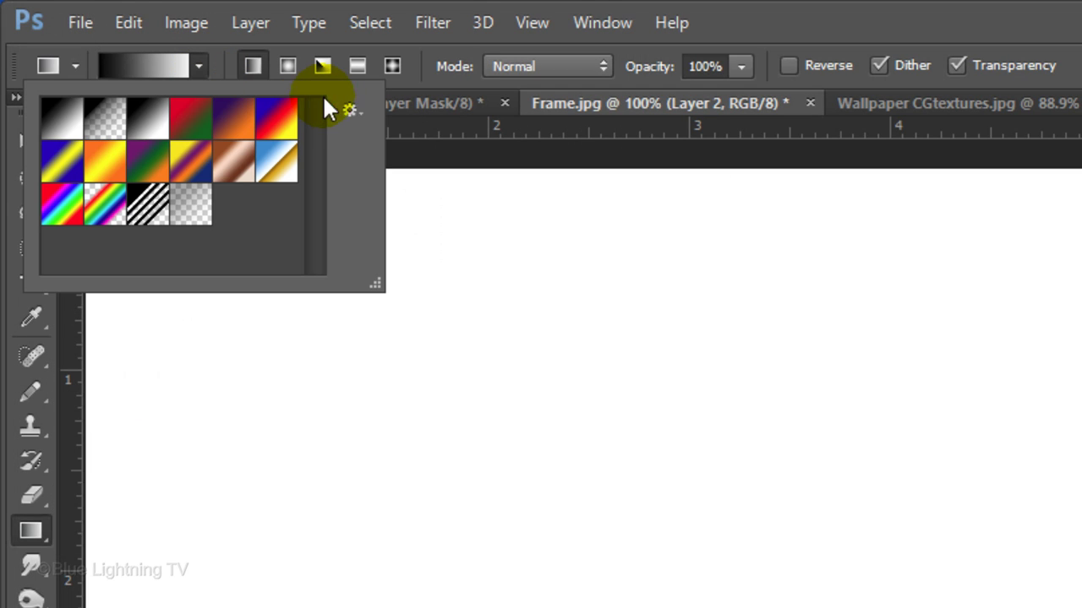
{"action": "left_click", "coordinate": [354, 108]}
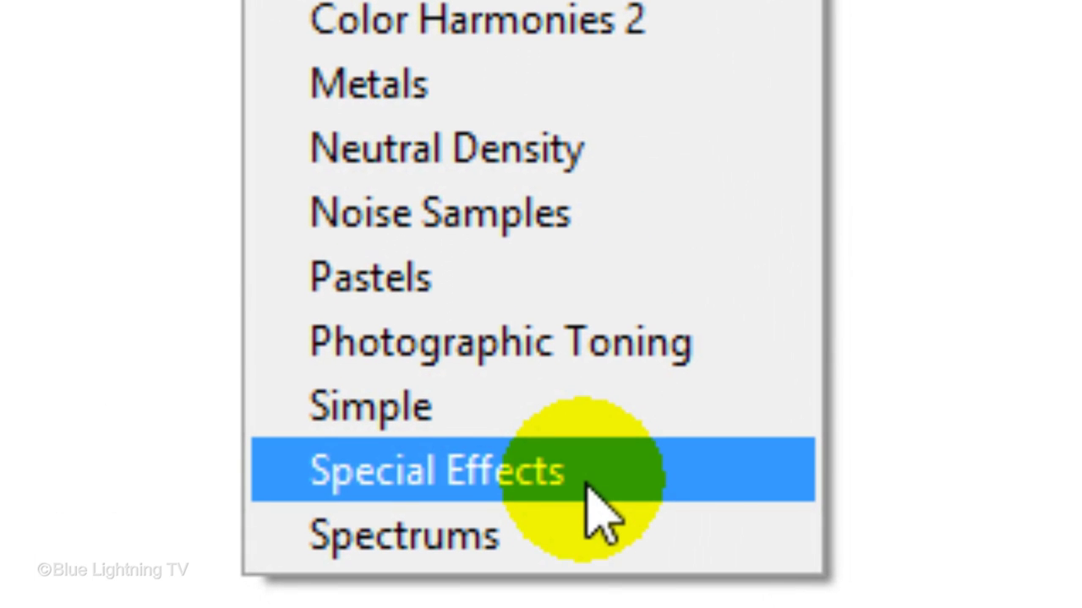
{"action": "left_click", "coordinate": [600, 511]}
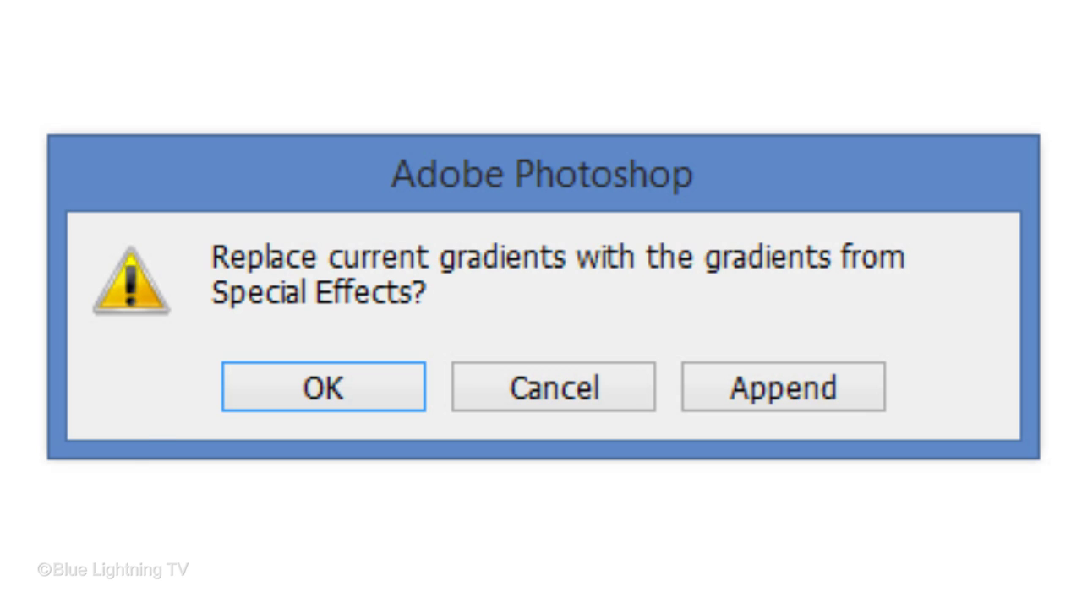
{"action": "left_click", "coordinate": [342, 384]}
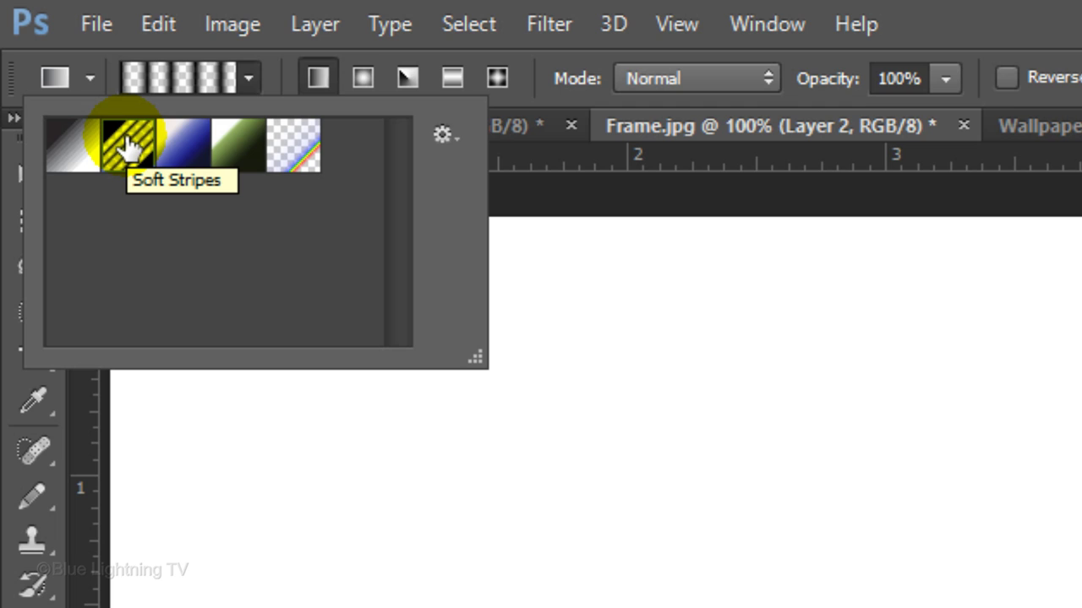
{"action": "left_click", "coordinate": [316, 76]}
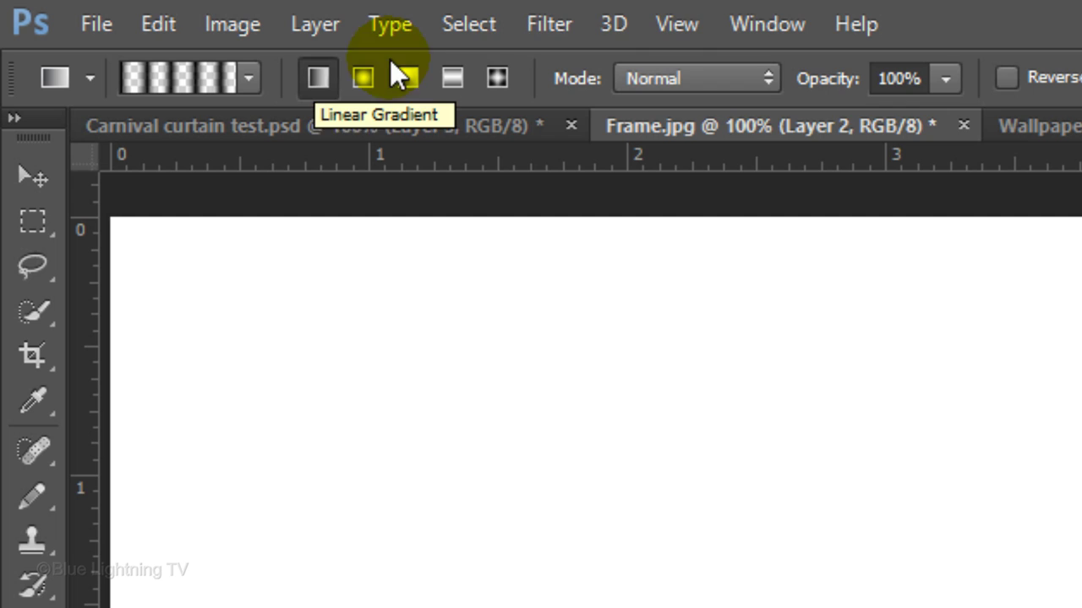
Draw the Soft Stripes gradient horizontally on Layer 2 from the left to the right canvas edge.
{"action": "left_click", "coordinate": [673, 25]}
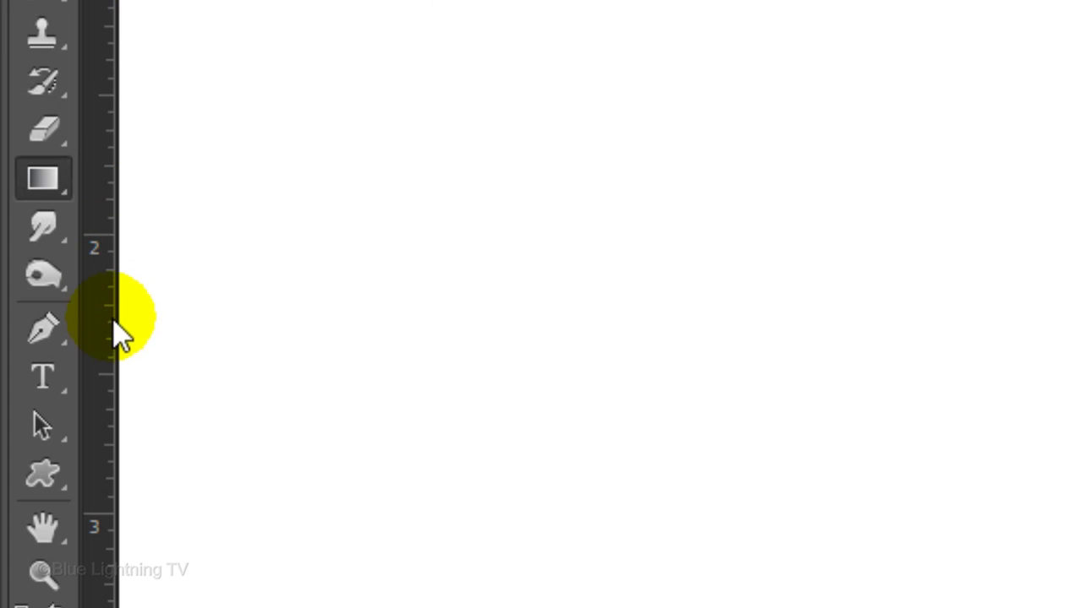
{"action": "left_click_drag", "start_coordinate": [115, 338], "coordinate": [912, 348]}
{"action": "key", "text": "shift"}
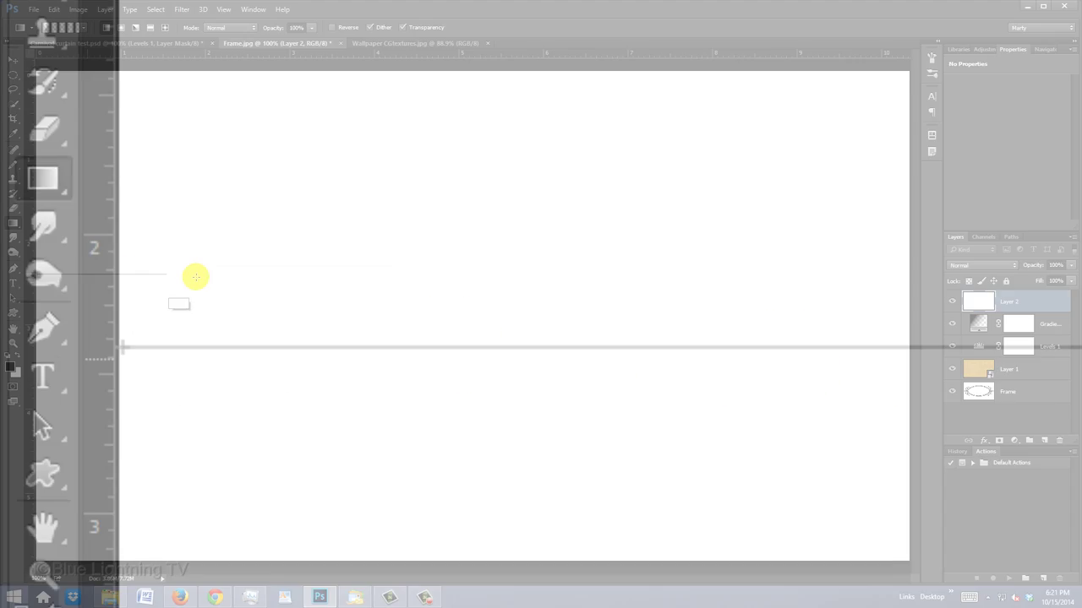
{"action": "left_click_drag", "start_coordinate": [195, 276], "coordinate": [908, 255]}
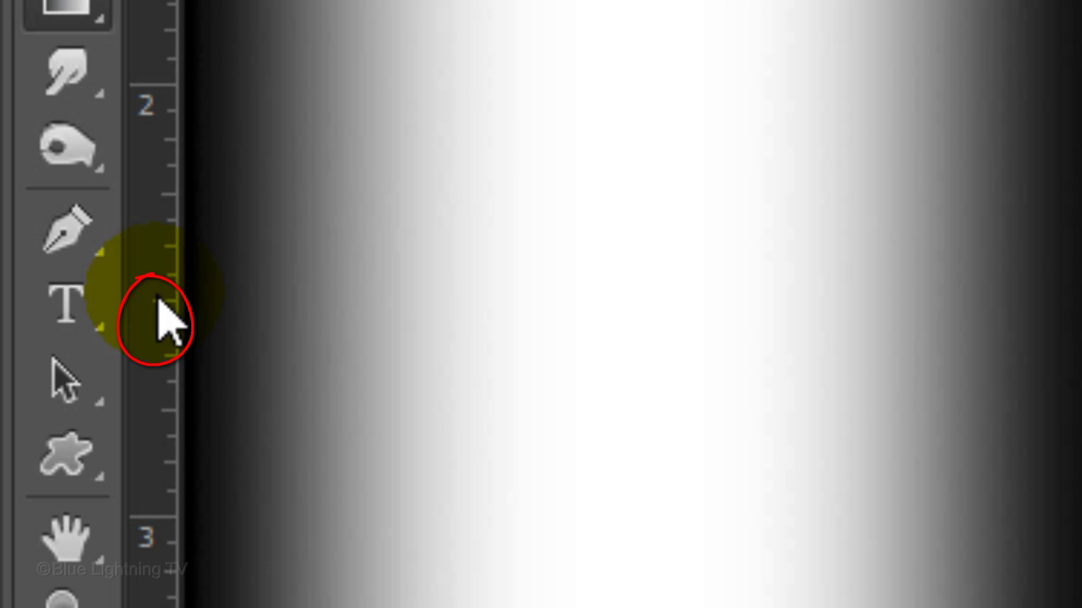
{"action": "left_click_drag", "start_coordinate": [160, 317], "coordinate": [471, 286]}
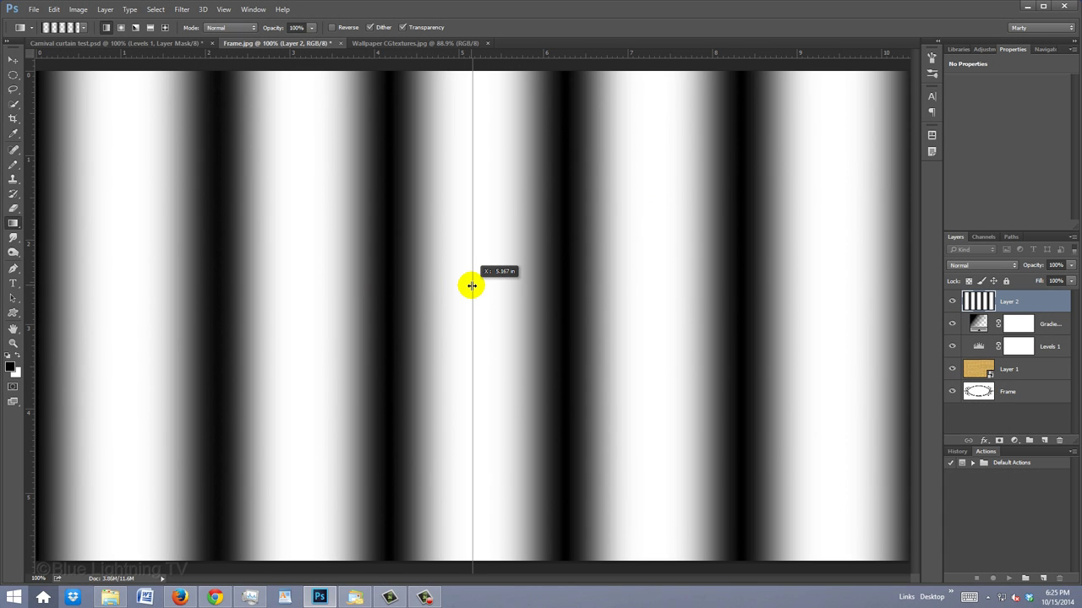
Place a vertical guide at 5.167 in and scale the stripes to 50% width from the left.
{"action": "left_click_drag", "start_coordinate": [471, 285], "coordinate": [473, 290]}
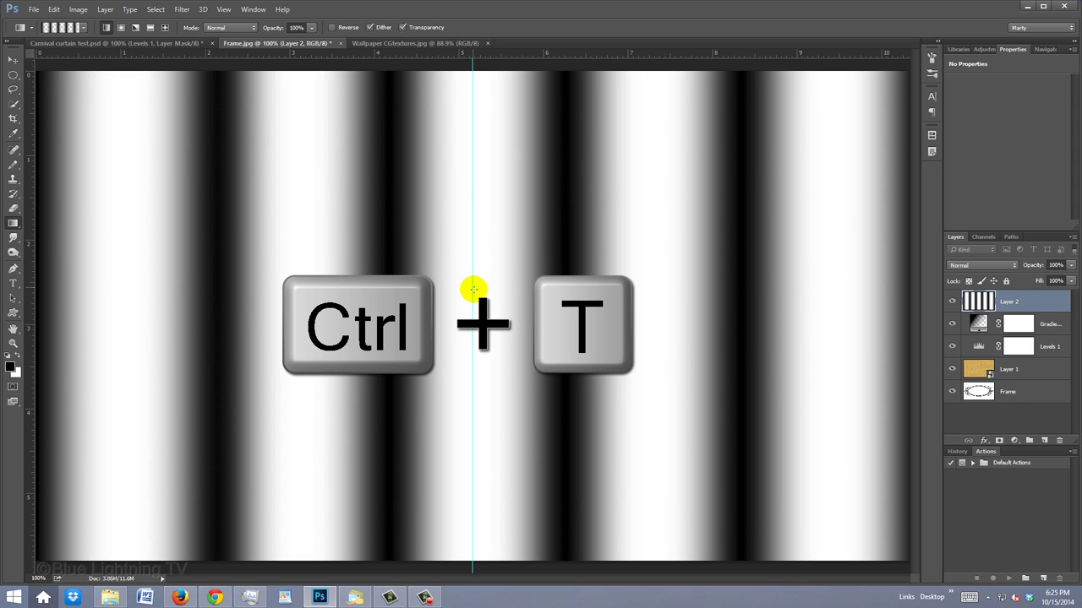
{"action": "key", "text": "ctrl+t"}
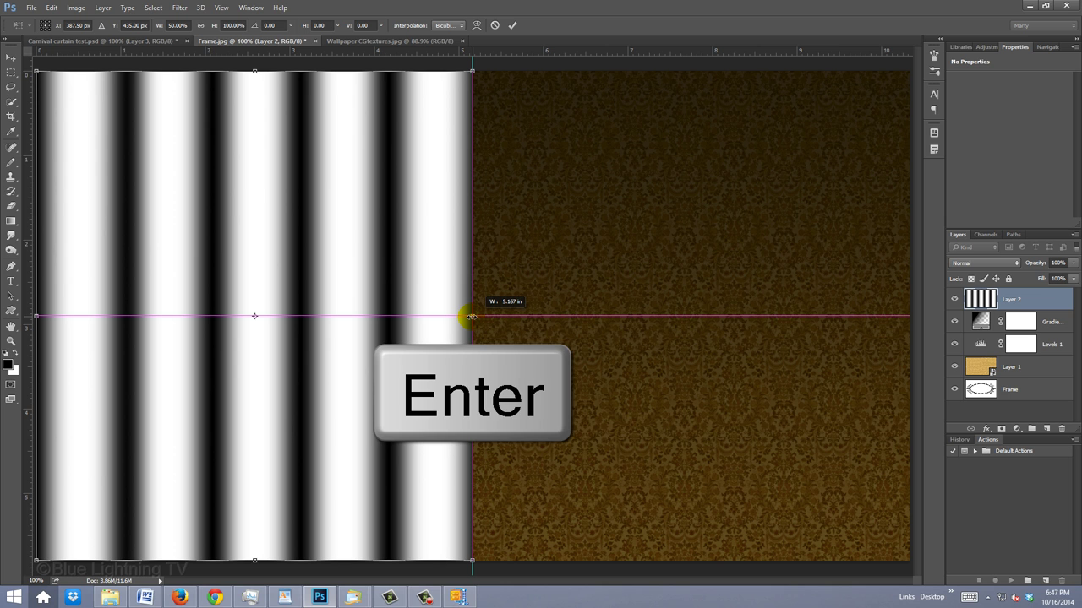
{"action": "key", "text": "Return"}
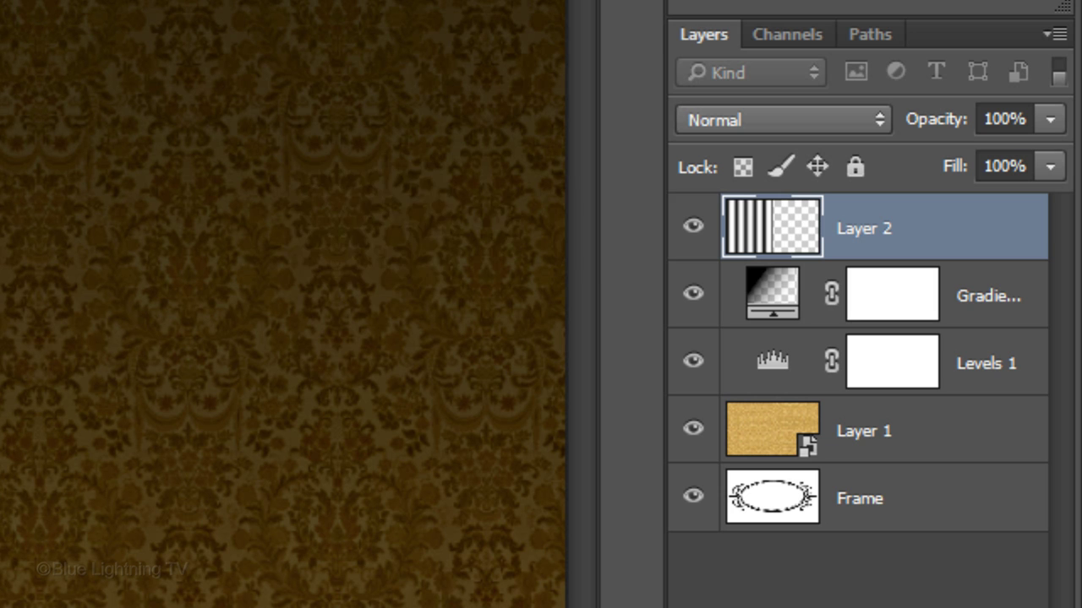
Duplicate the stripes, flip the copy into the right half, and merge it into Layer 2.
{"action": "key", "text": "ctrl+j"}
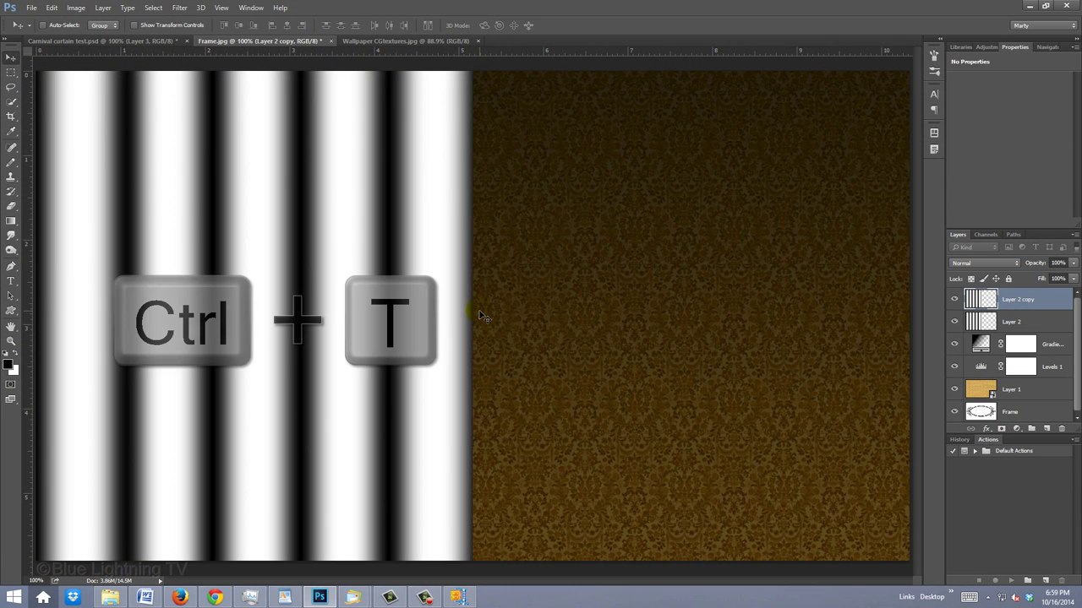
{"action": "key", "text": "ctrl+t"}
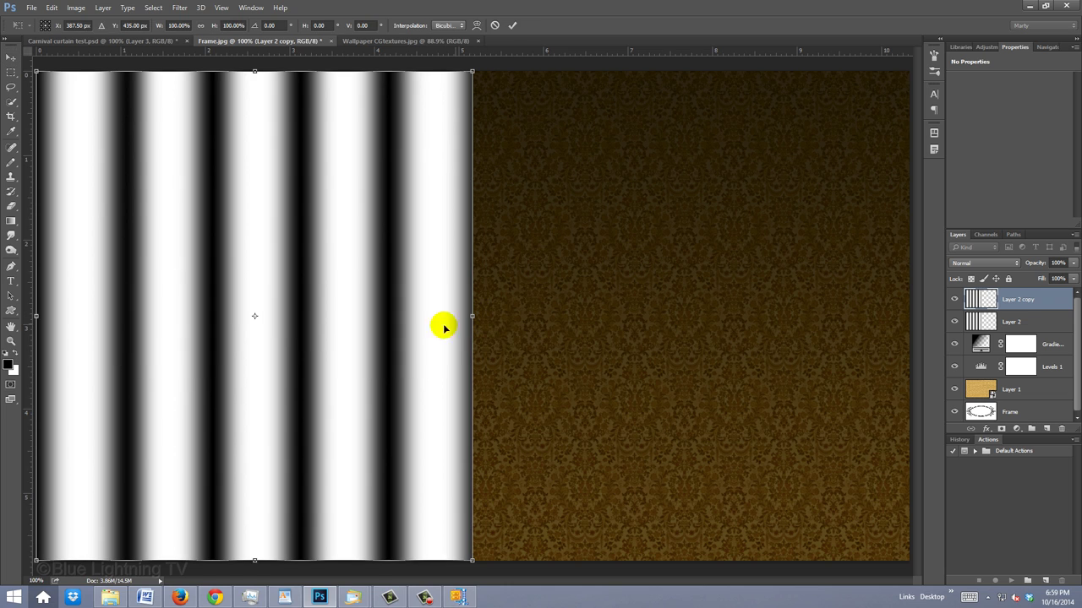
{"action": "left_click", "coordinate": [38, 317]}
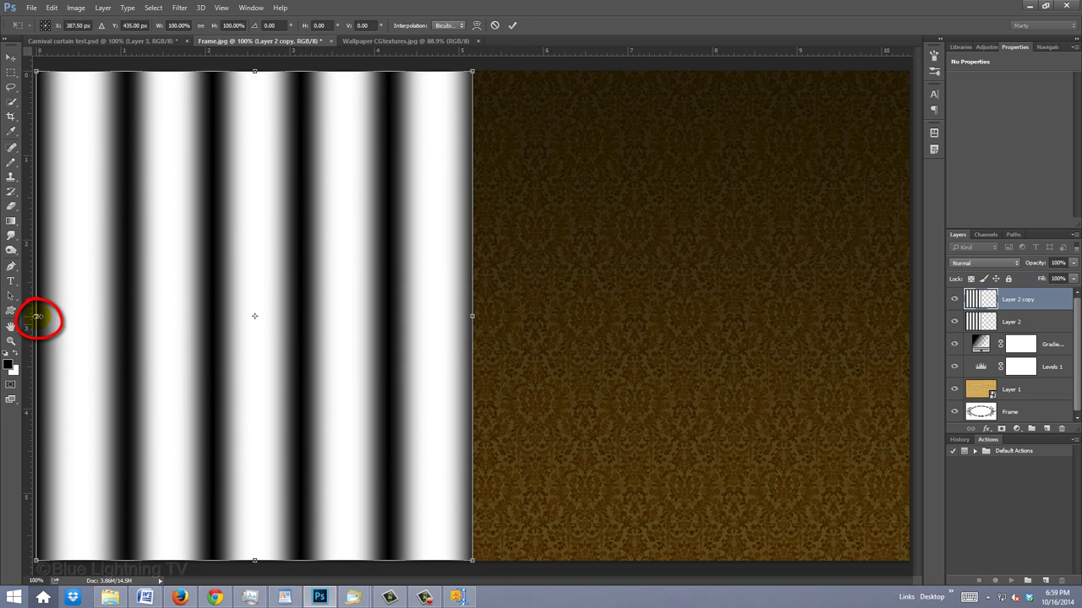
{"action": "left_click_drag", "start_coordinate": [38, 316], "coordinate": [906, 333]}
{"action": "key", "text": "Return"}
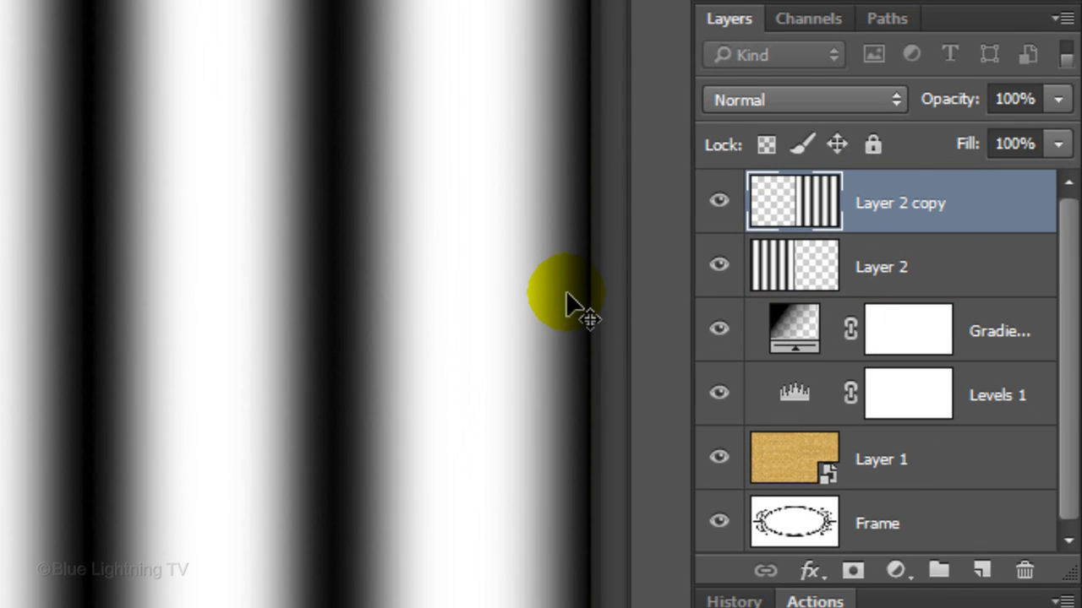
{"action": "key", "text": "ctrl+e"}
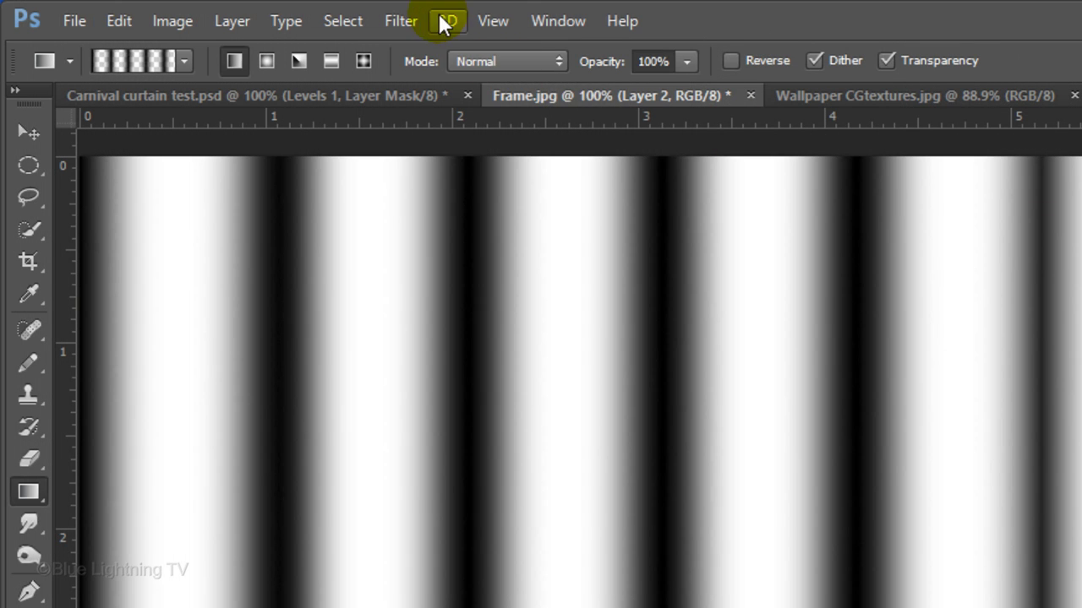
Apply a 15-pixel Gaussian Blur to the stripe layer.
{"action": "left_click", "coordinate": [403, 21]}
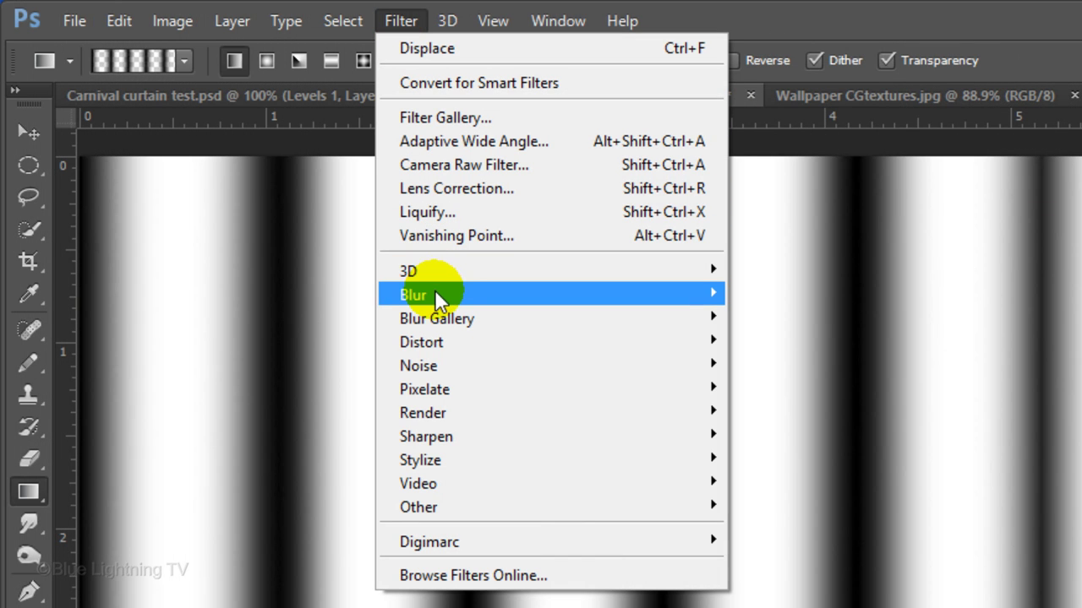
{"action": "mouse_move", "coordinate": [435, 289]}
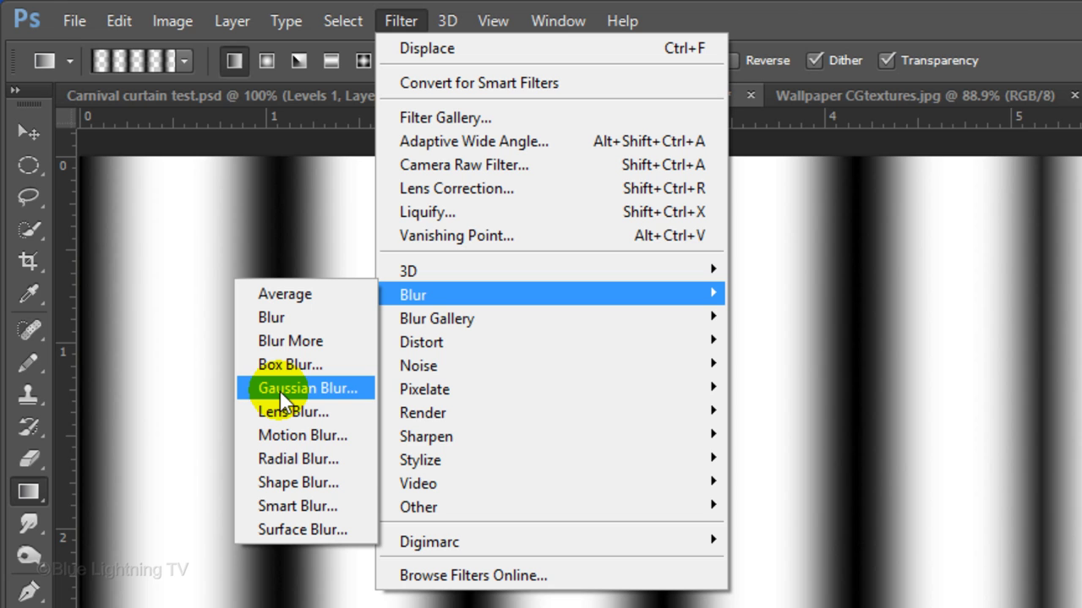
{"action": "left_click", "coordinate": [280, 391]}
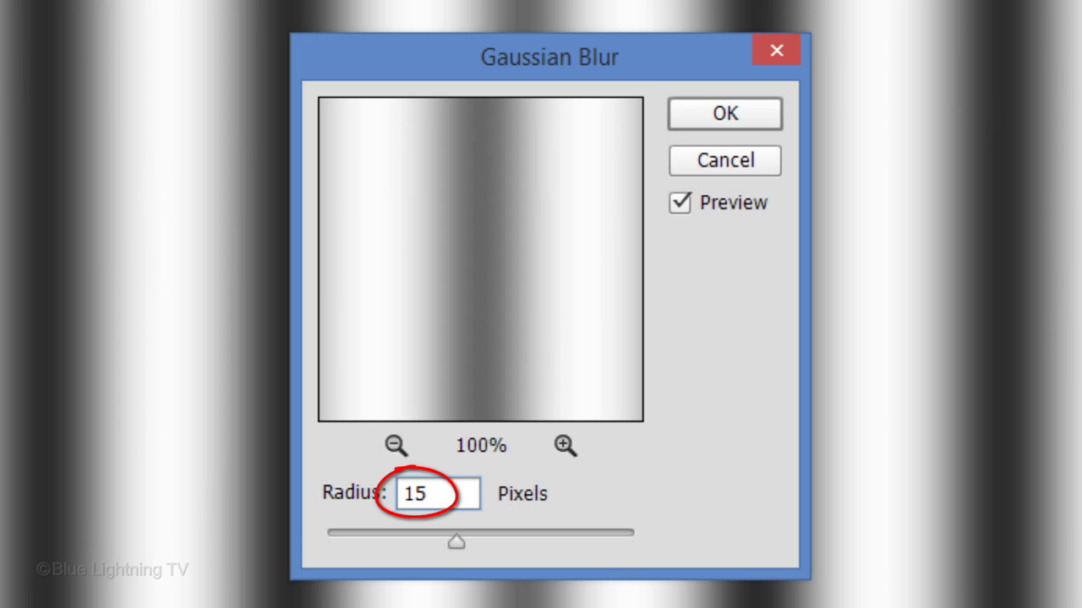
{"action": "left_click", "coordinate": [763, 109]}
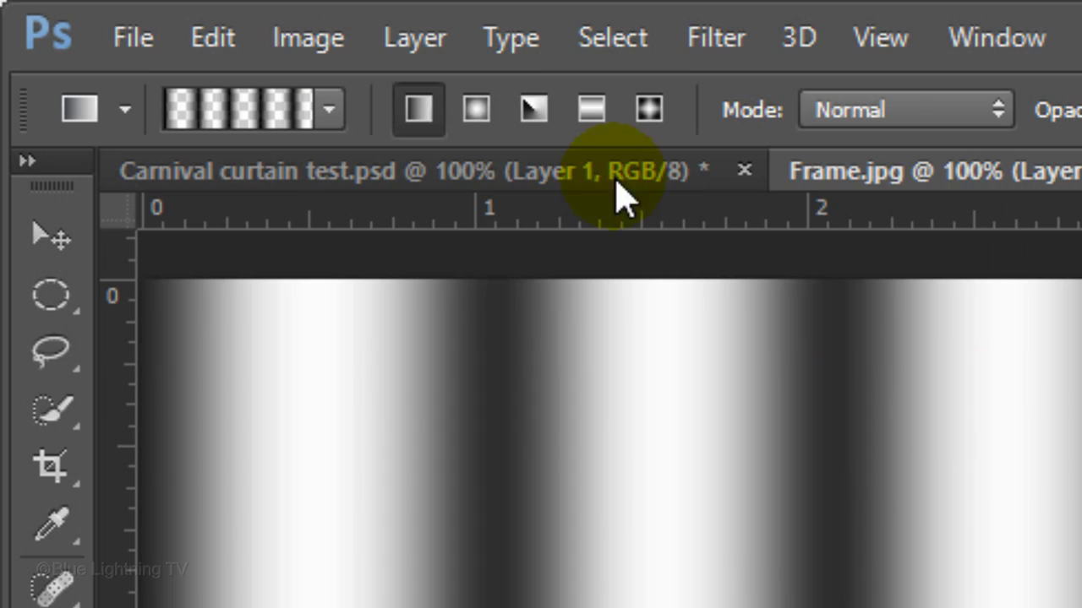
Duplicate the blurred stripe layer into a new document named Displacement.
{"action": "left_click", "coordinate": [397, 41]}
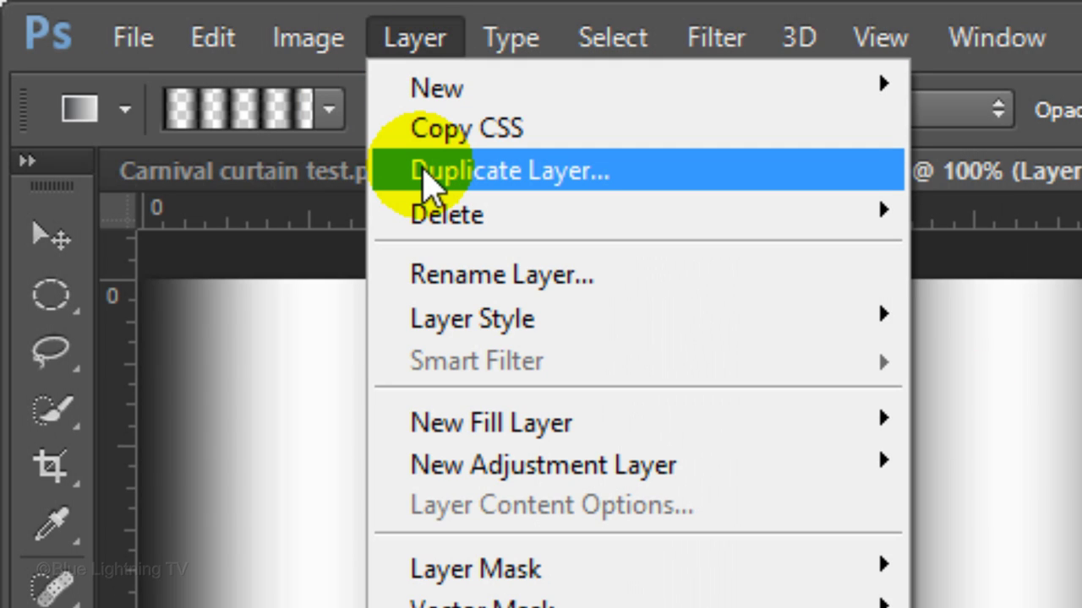
{"action": "left_click", "coordinate": [427, 179]}
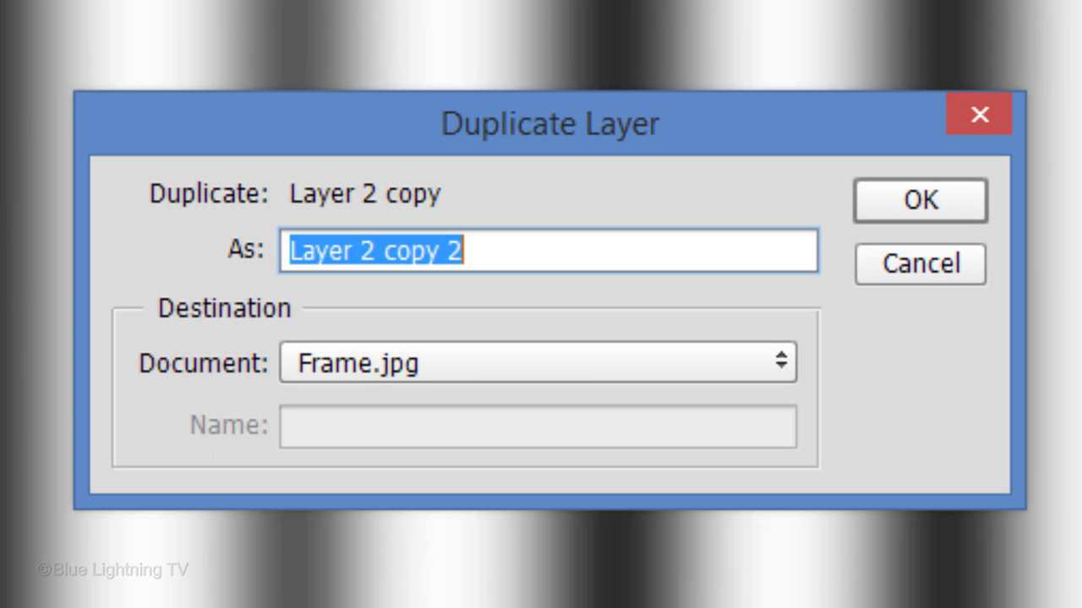
{"action": "left_click", "coordinate": [382, 371]}
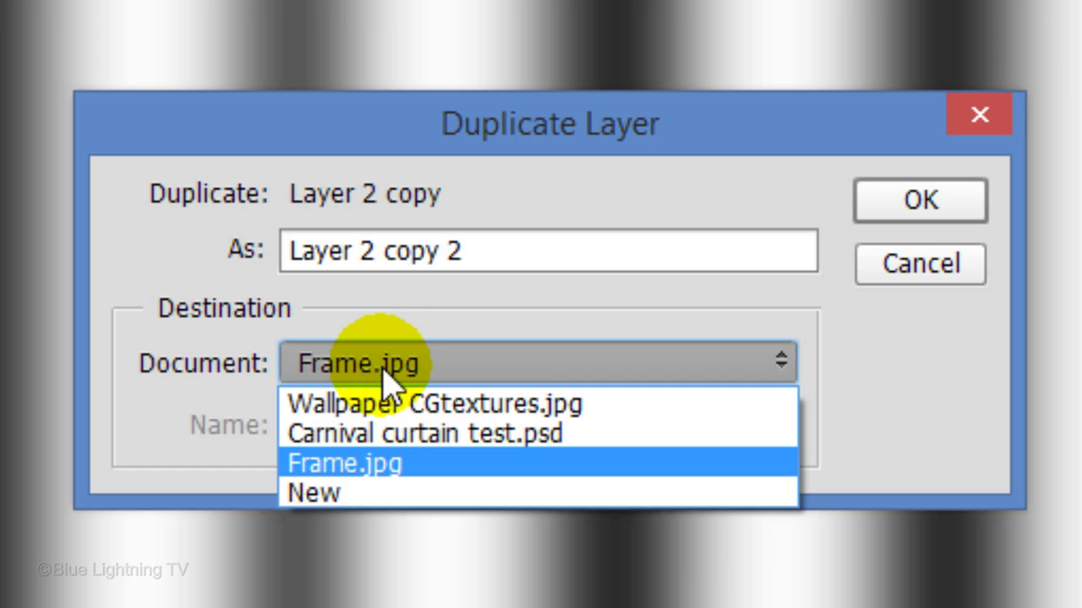
{"action": "left_click", "coordinate": [356, 497]}
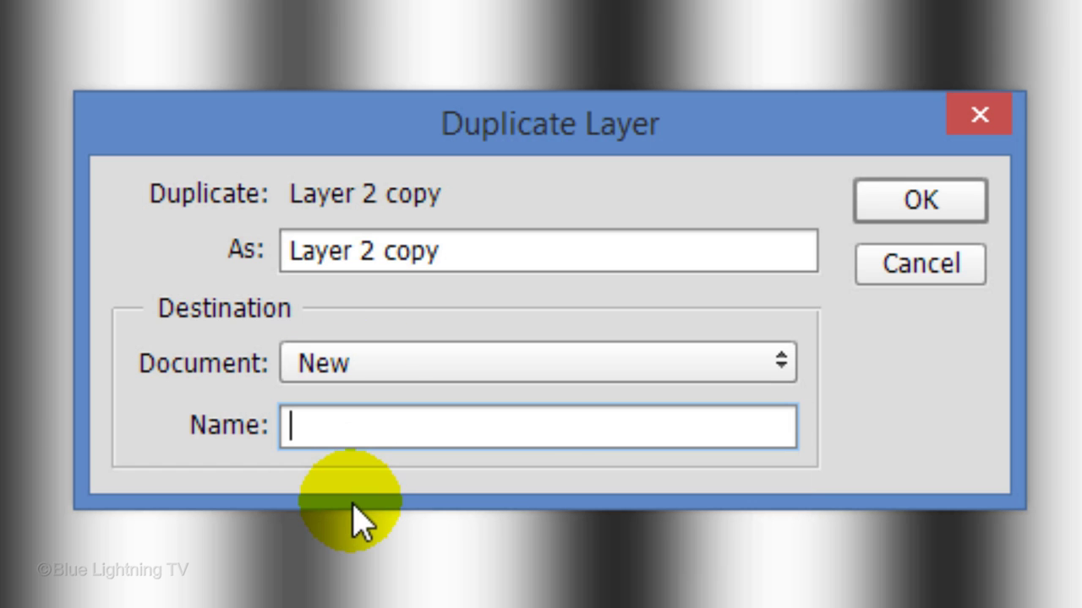
{"action": "type", "text": "Displacement"}
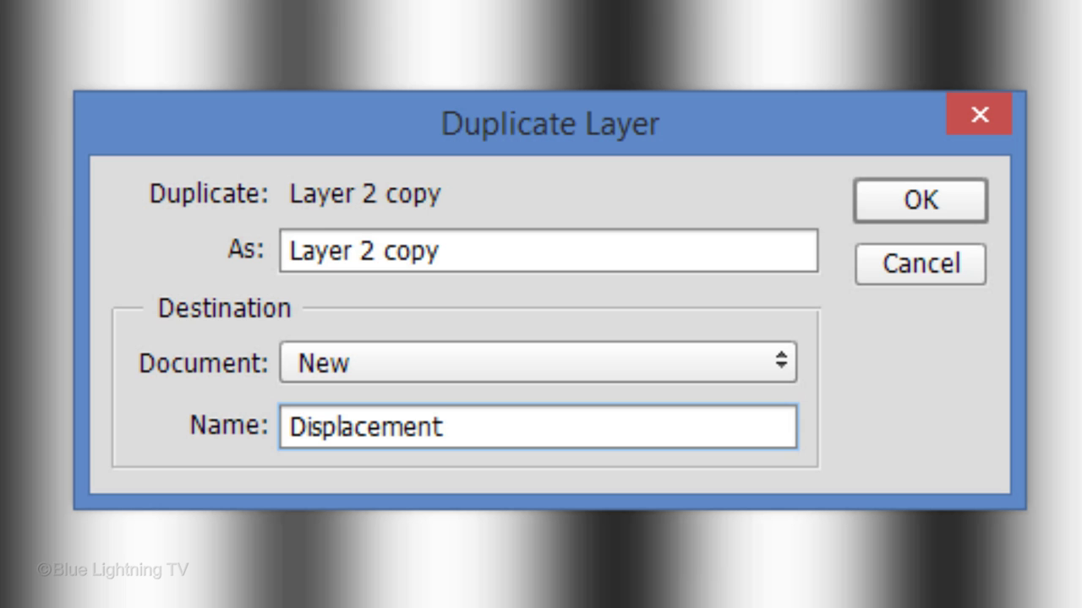
{"action": "left_click", "coordinate": [908, 205]}
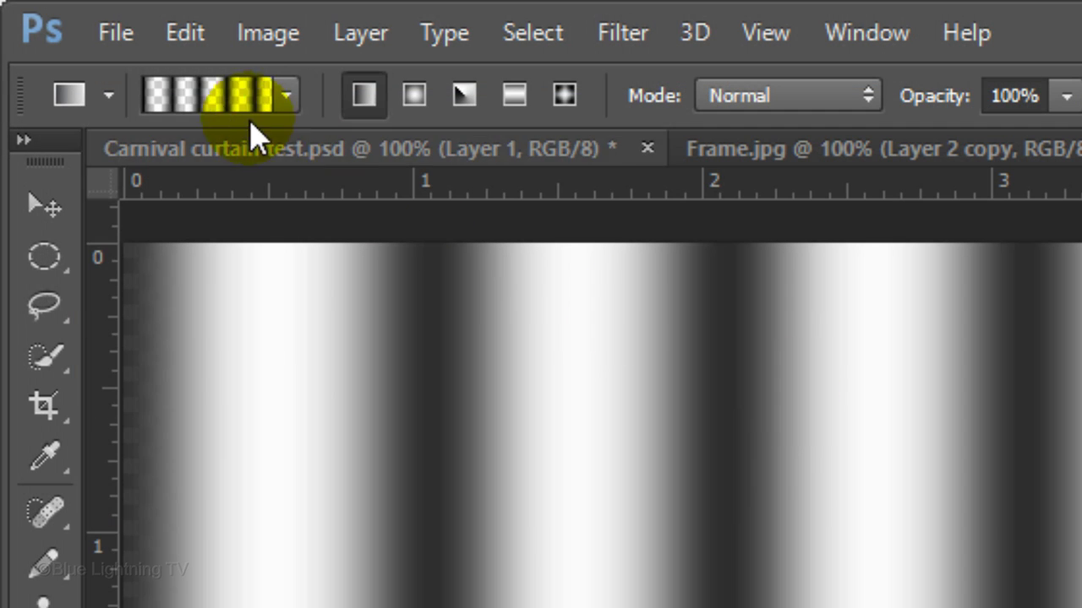
Save the Displacement document to the Desktop as Displacement.psd.
{"action": "left_click", "coordinate": [114, 31]}
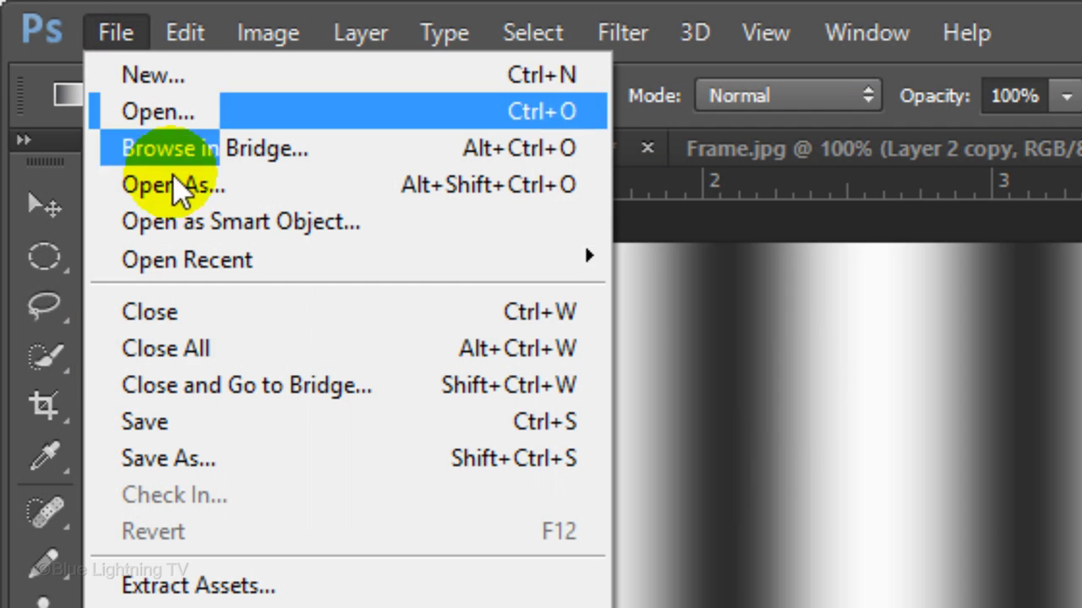
{"action": "left_click", "coordinate": [228, 456]}
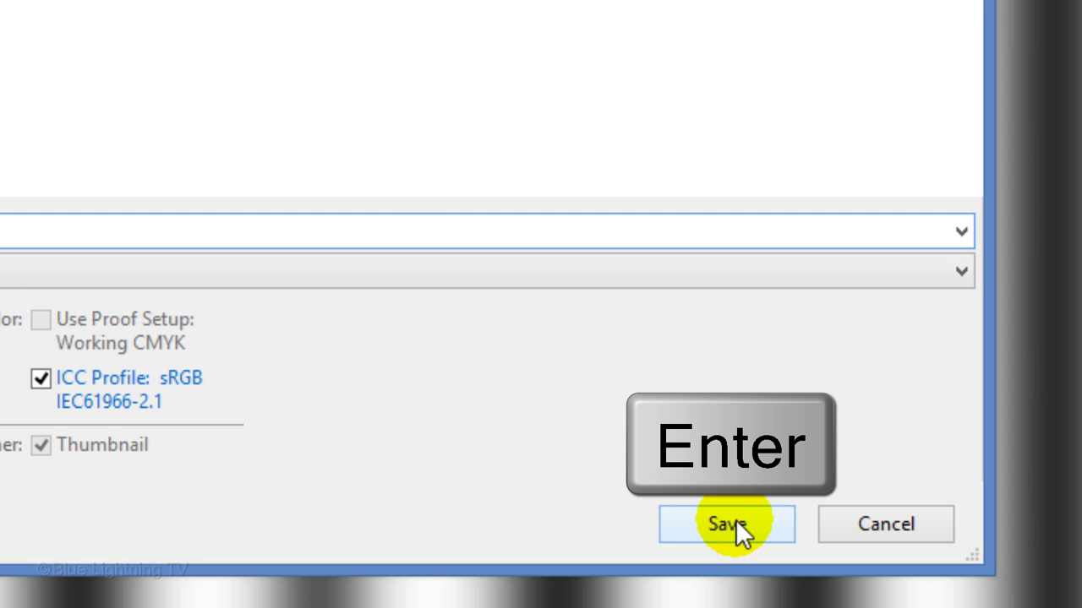
{"action": "key", "text": "Return"}
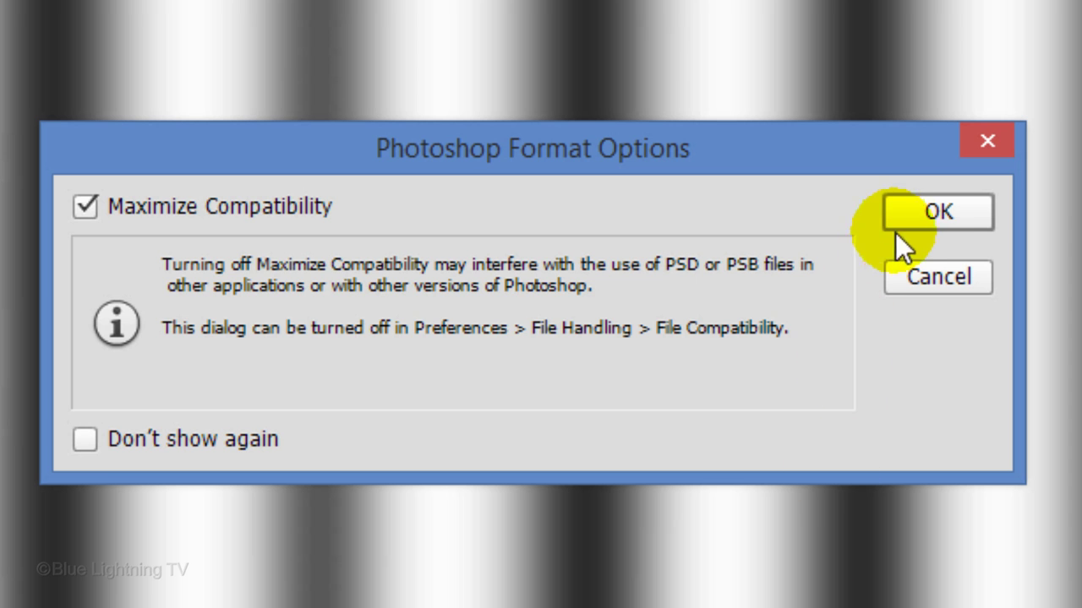
{"action": "left_click", "coordinate": [929, 217]}
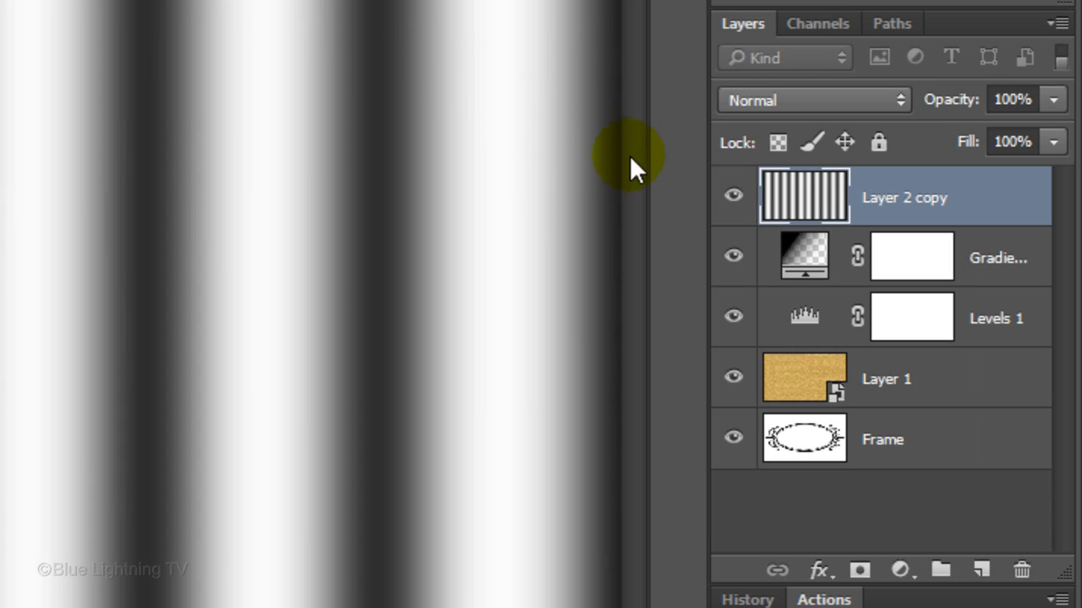
Hide Layer 2 copy and displace Layer 1 at scale 5 using Displacement.psd as the map.
{"action": "left_click", "coordinate": [733, 199]}
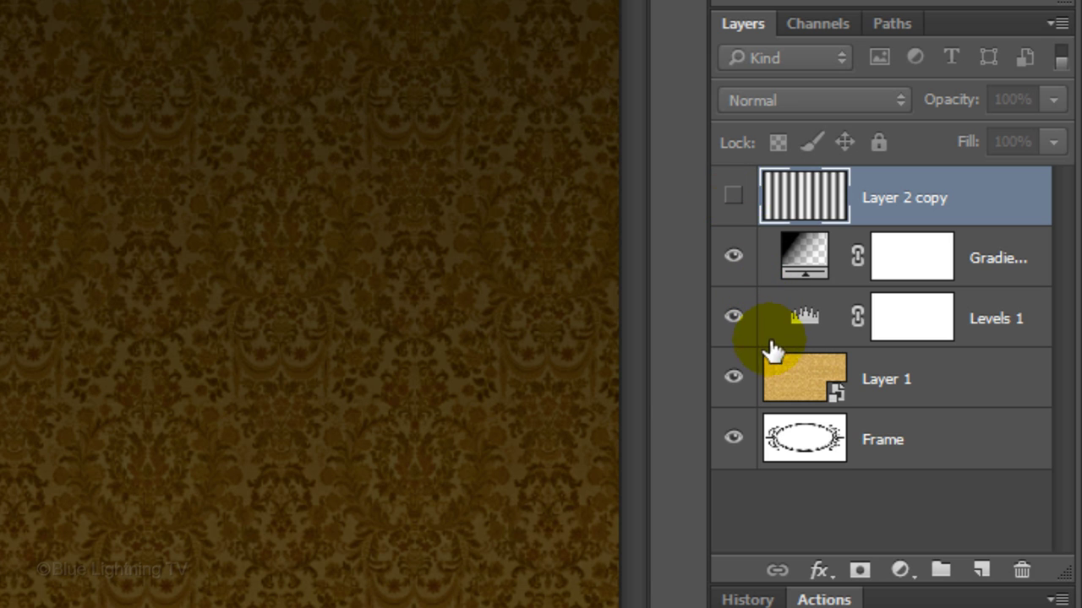
{"action": "left_click", "coordinate": [788, 387]}
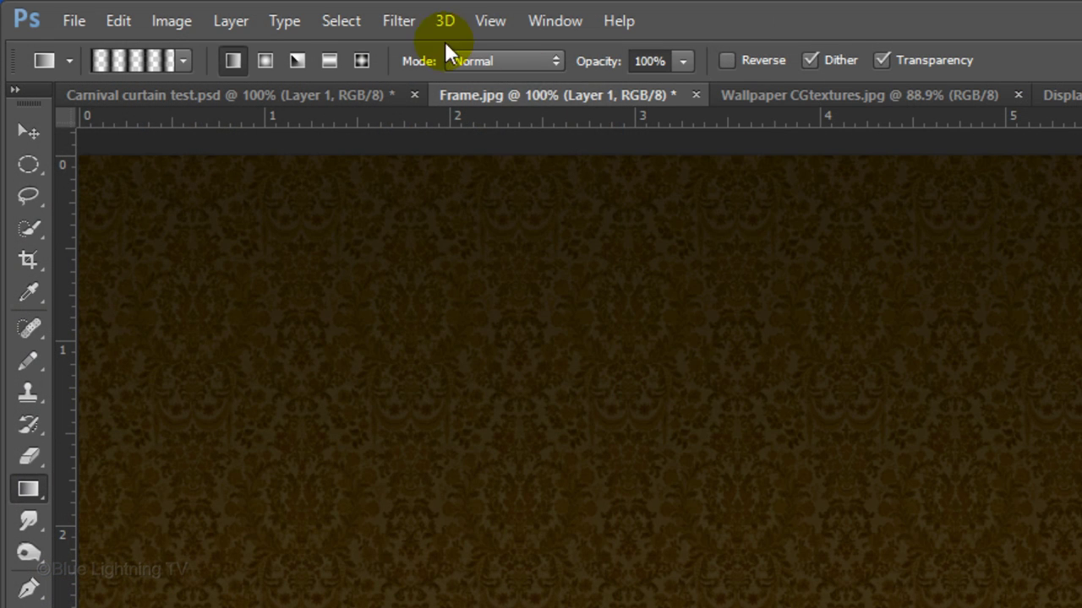
{"action": "left_click", "coordinate": [398, 21]}
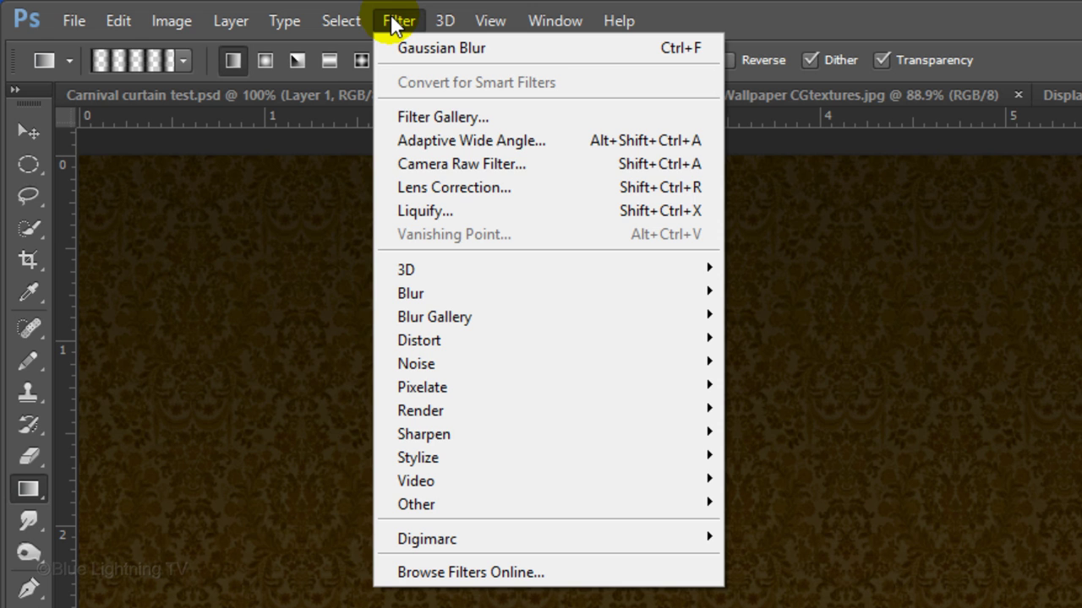
{"action": "mouse_move", "coordinate": [436, 342]}
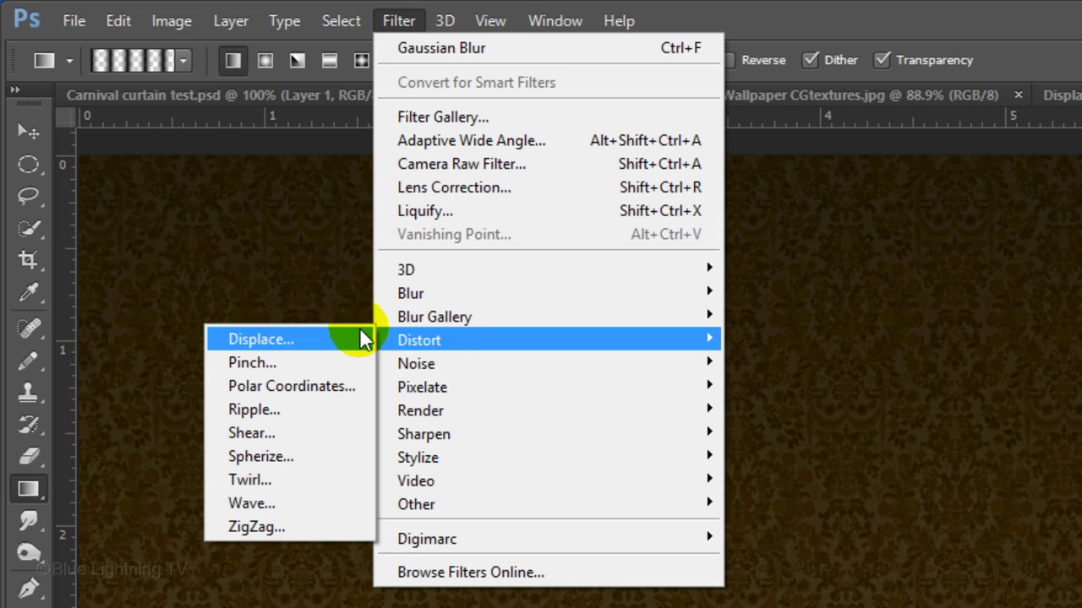
{"action": "left_click", "coordinate": [283, 338]}
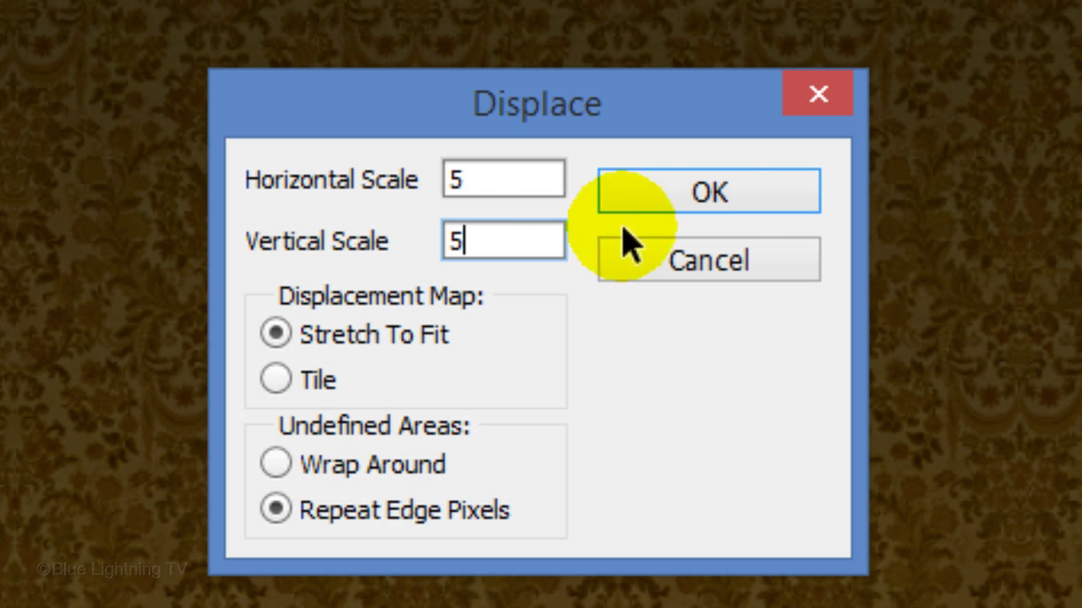
{"action": "left_click", "coordinate": [720, 188]}
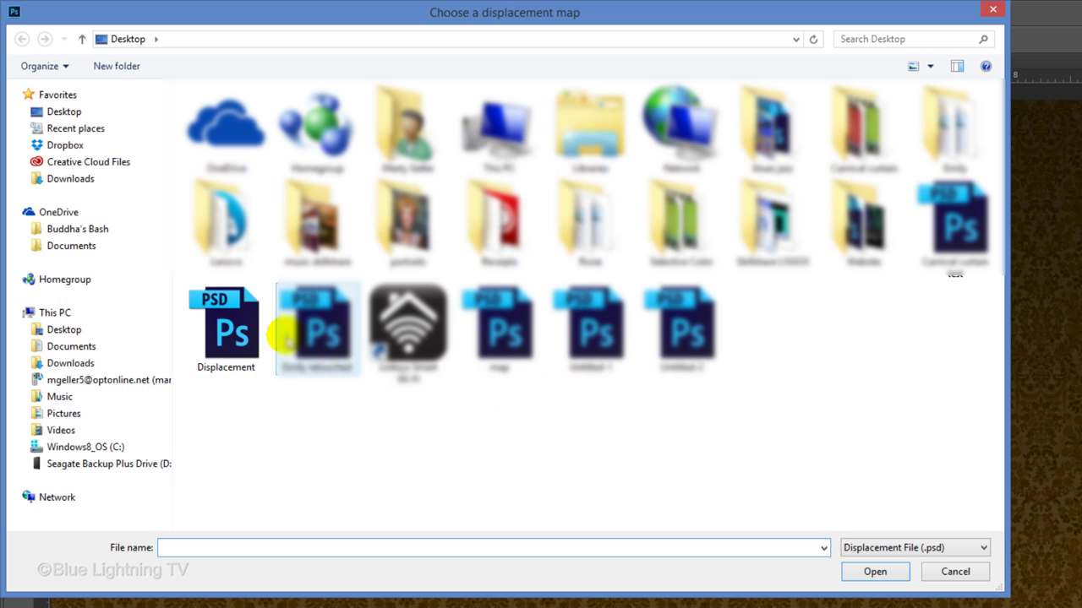
{"action": "left_click", "coordinate": [239, 334]}
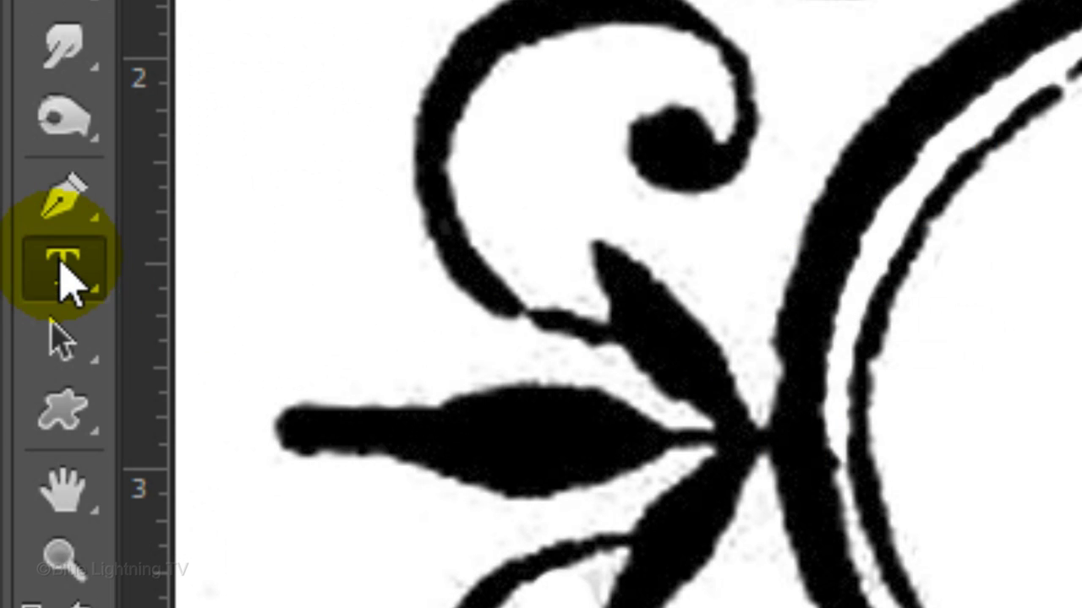
Type 'SIDE SHOW' in Carnivalee Freakshow Regular at the centre of the oval frame.
{"action": "left_click_drag", "start_coordinate": [66, 279], "coordinate": [270, 271]}
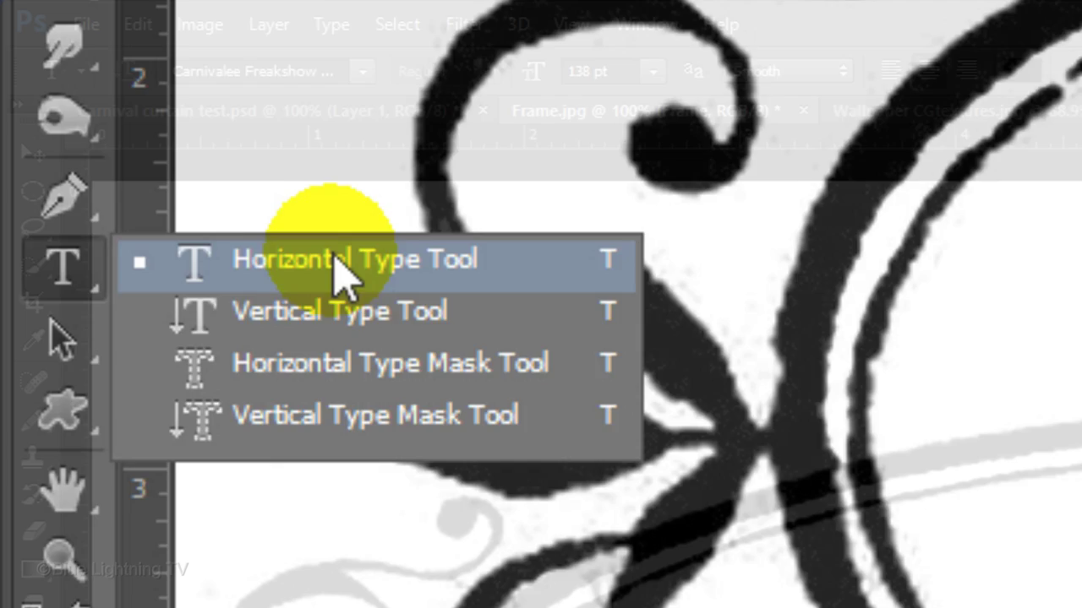
{"action": "left_click", "coordinate": [343, 271]}
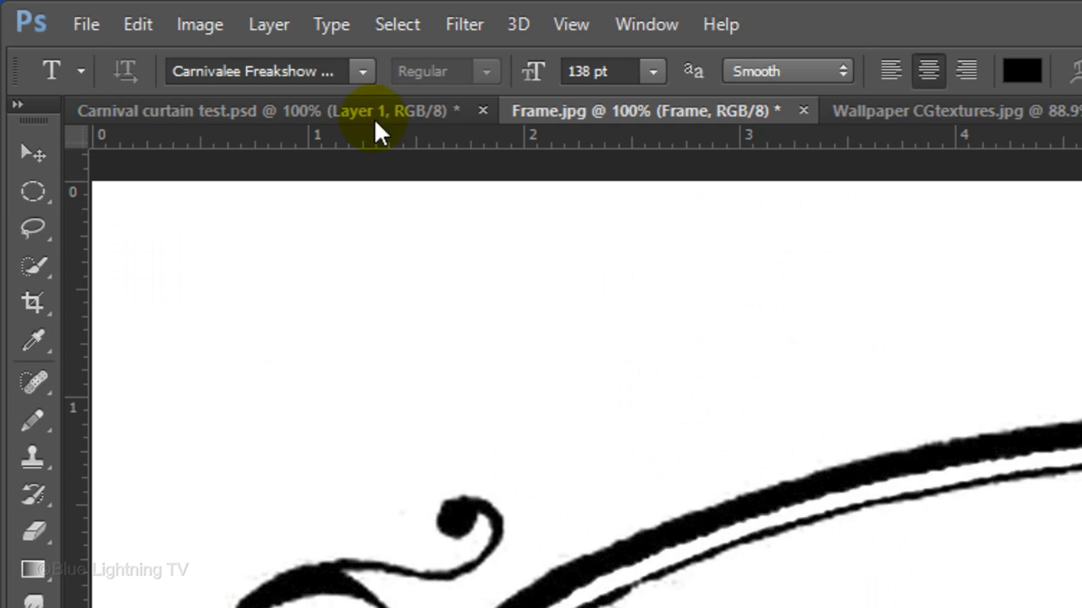
{"action": "left_click", "coordinate": [368, 69]}
{"action": "type", "text": "carn"}
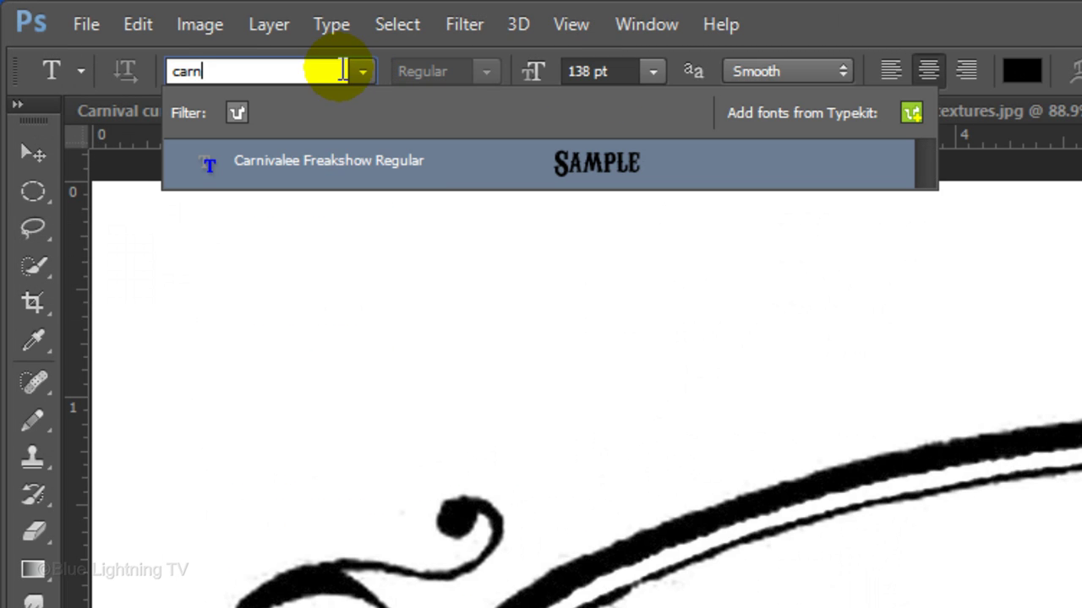
{"action": "left_click", "coordinate": [355, 163]}
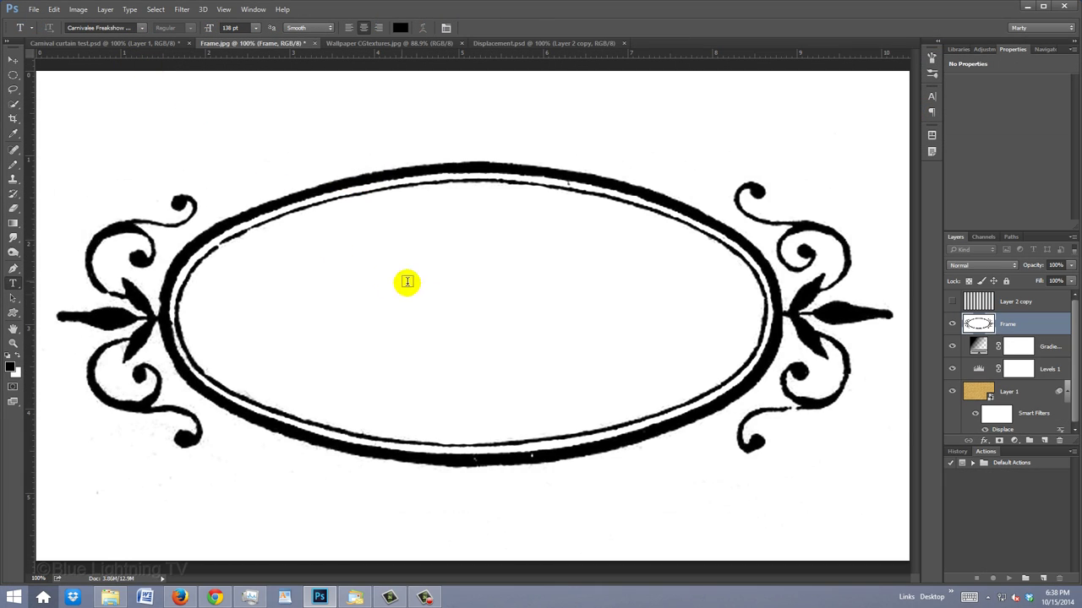
{"action": "left_click", "coordinate": [466, 316]}
{"action": "type", "text": "SIDE"}
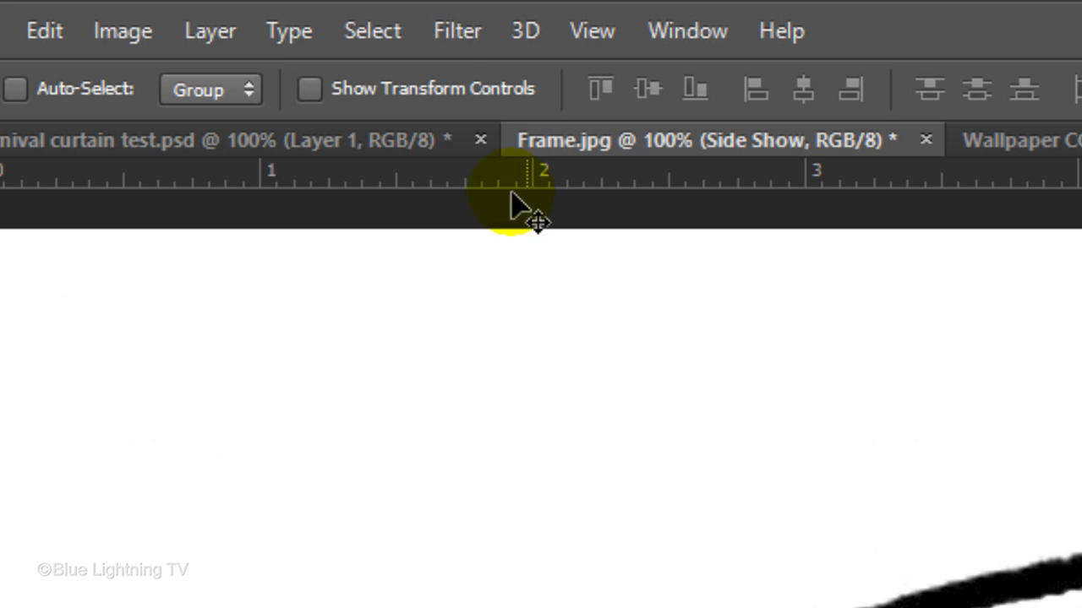
Select the Shadows tones with Color Range, hide the Frame layer, and add a new empty layer.
{"action": "left_click", "coordinate": [387, 32]}
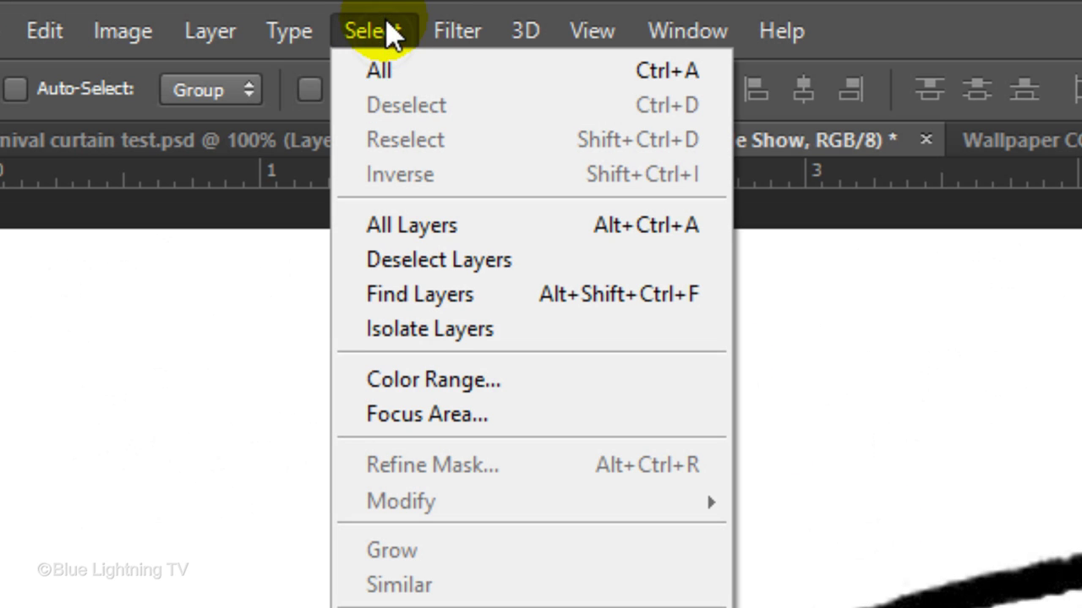
{"action": "left_click", "coordinate": [450, 384]}
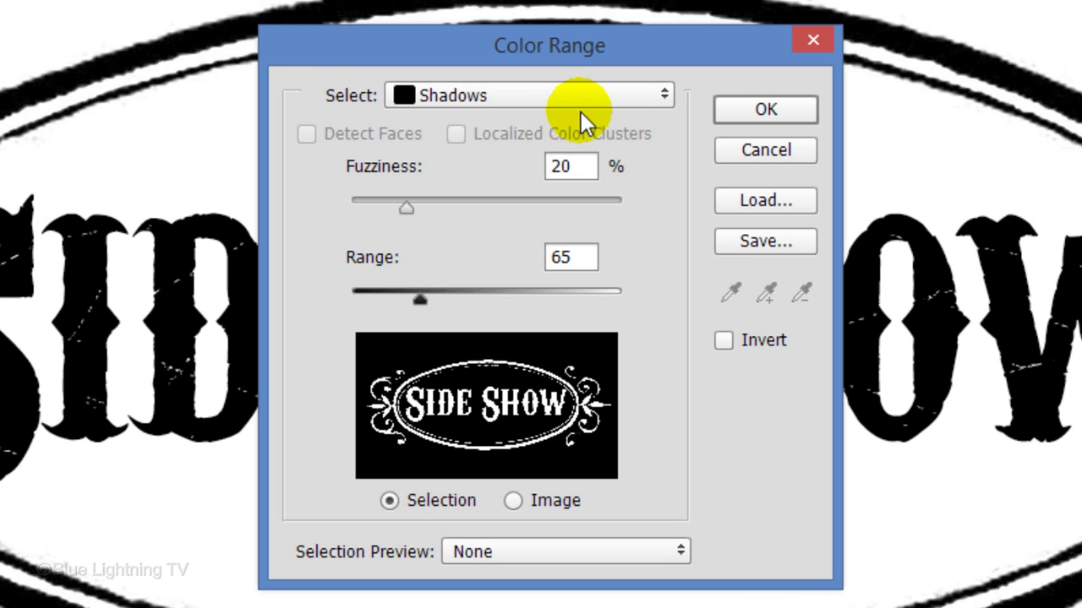
{"action": "left_click", "coordinate": [608, 93]}
{"action": "left_click", "coordinate": [592, 96]}
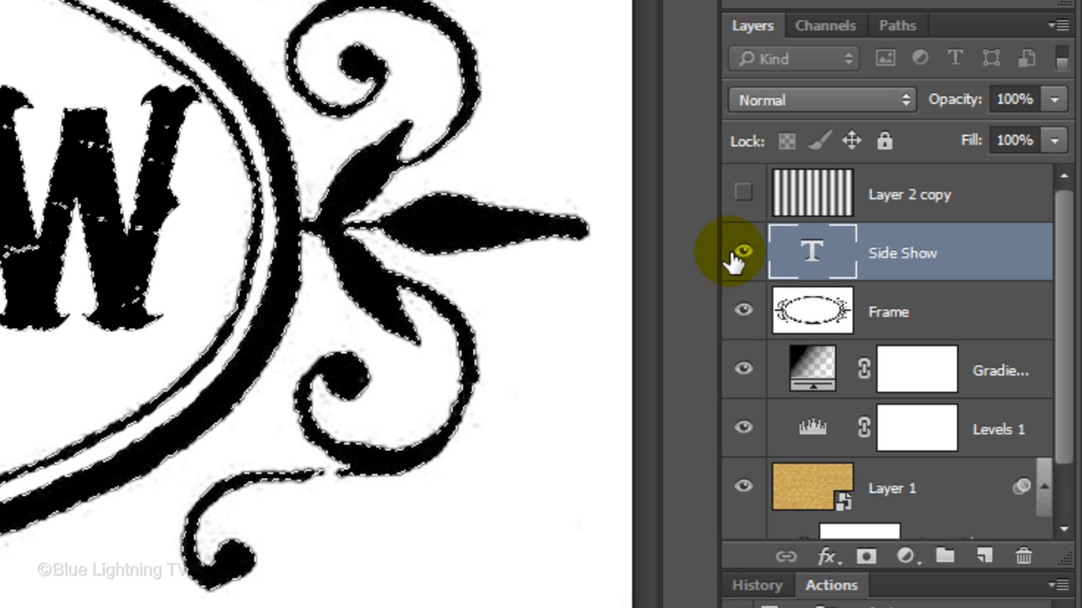
{"action": "left_click", "coordinate": [742, 312]}
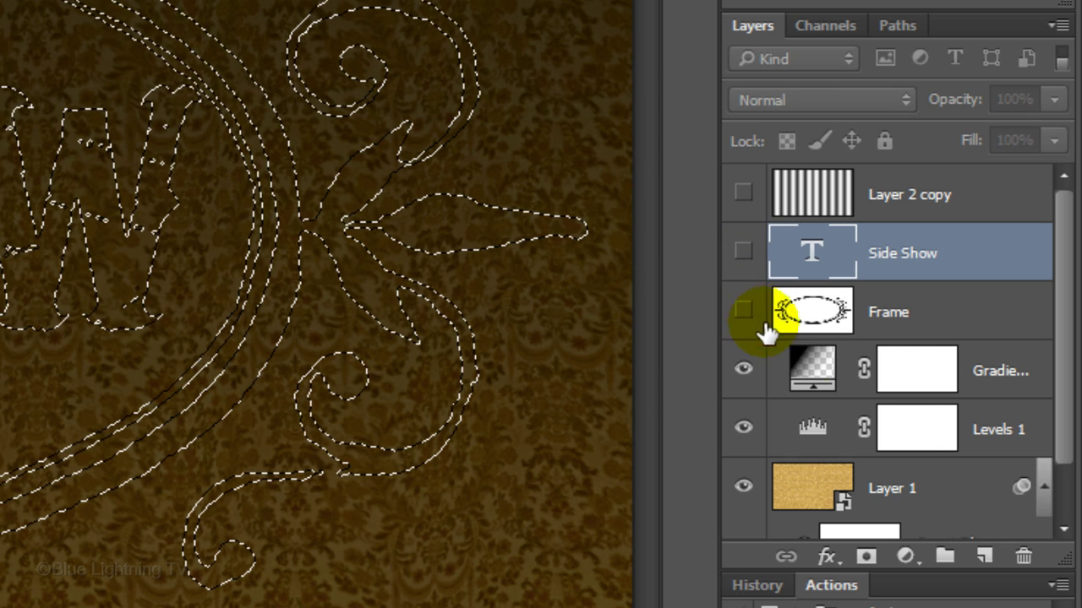
{"action": "left_click", "coordinate": [985, 558]}
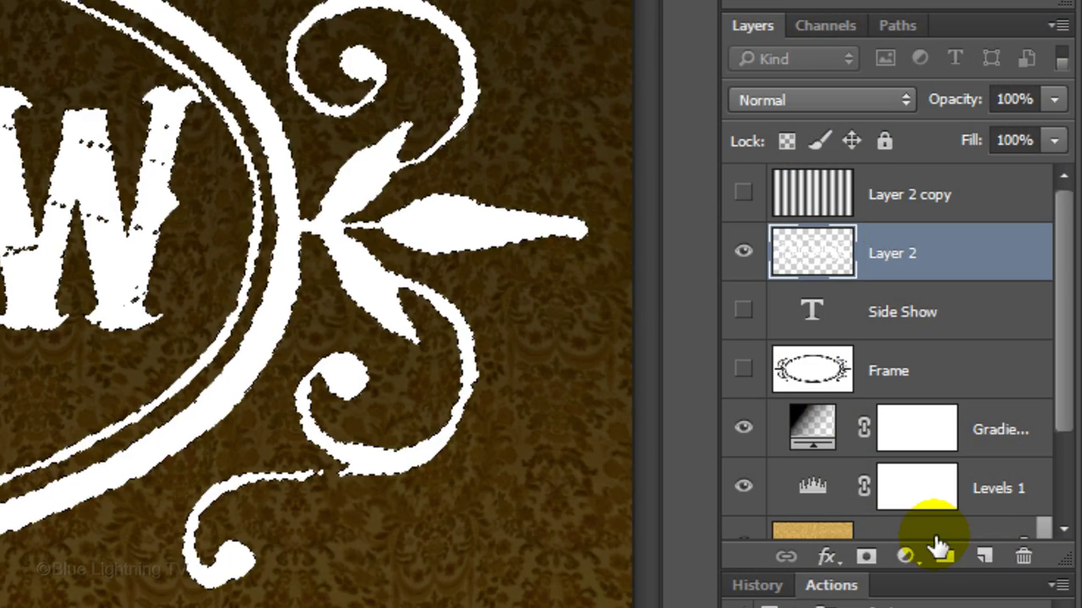
Deselect, set Layer 2 to Overlay at 70% opacity, and move Layer 2 copy below the gradient.
{"action": "key", "text": "ctrl+d"}
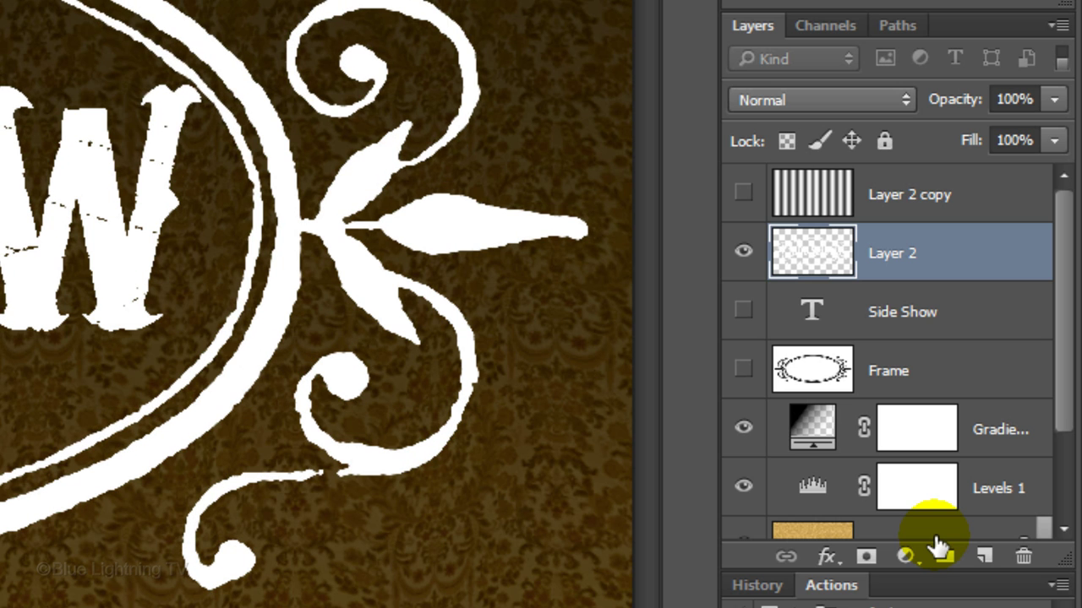
{"action": "left_click", "coordinate": [812, 98]}
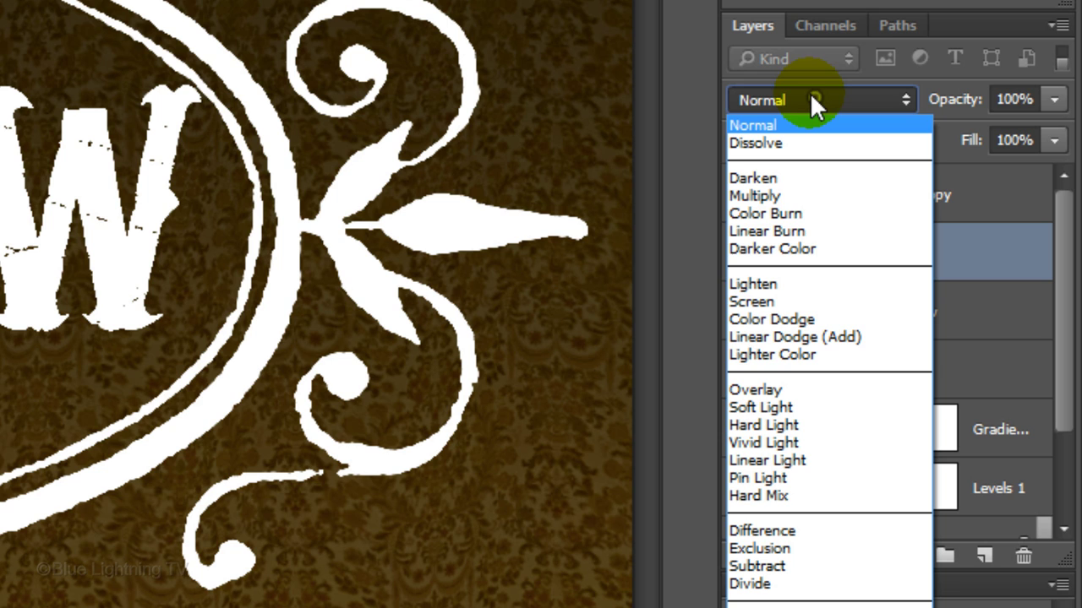
{"action": "left_click", "coordinate": [776, 392]}
{"action": "left_click", "coordinate": [1009, 99]}
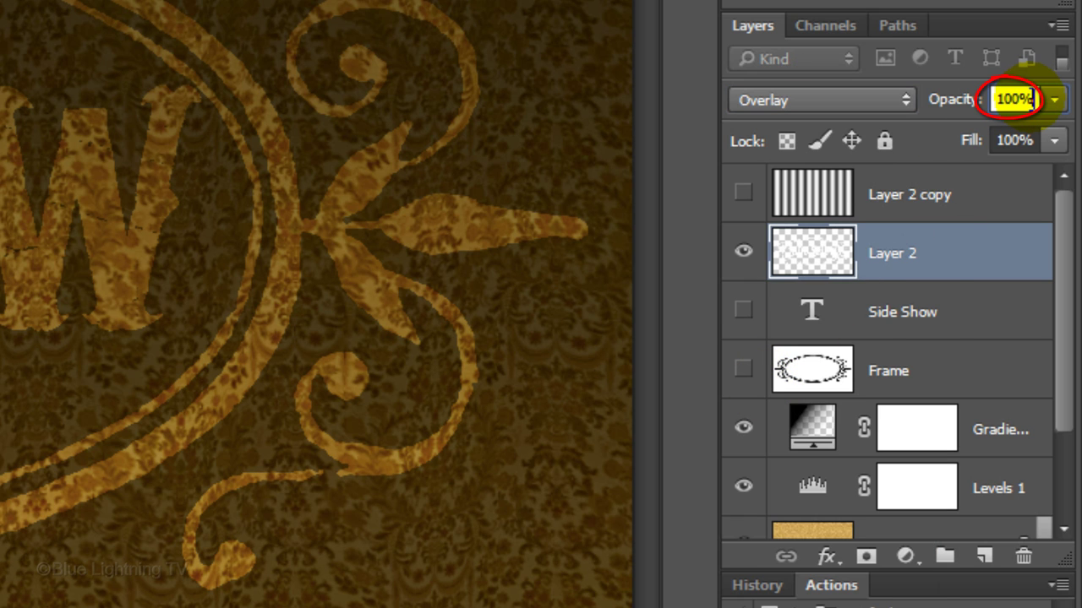
{"action": "type", "text": "70"}
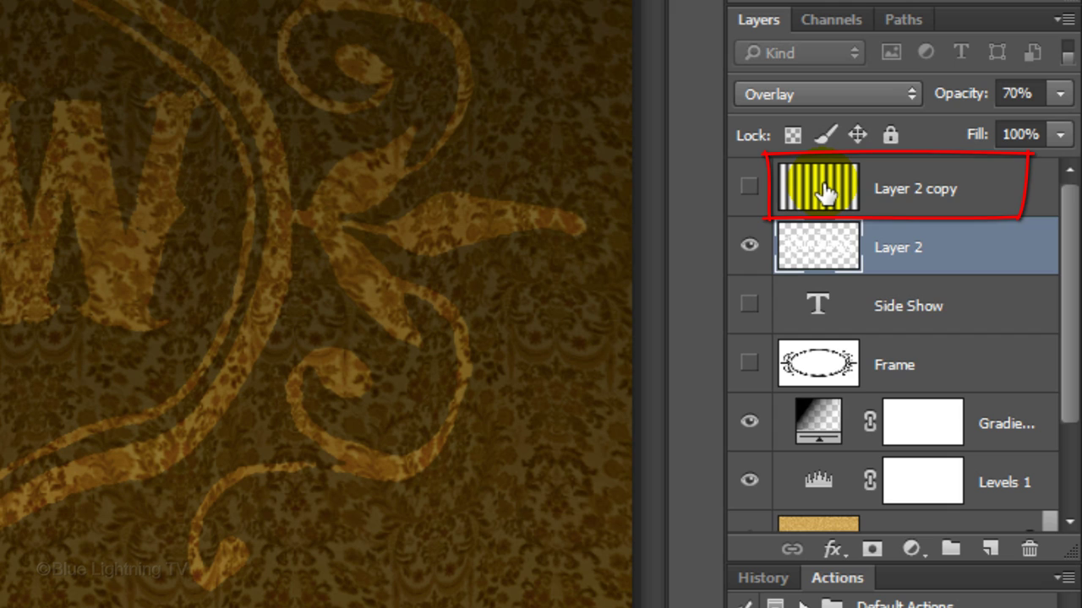
{"action": "mouse_move", "coordinate": [824, 195]}
{"action": "left_mouse_down"}
{"action": "mouse_move", "coordinate": [804, 406]}
{"action": "mouse_move", "coordinate": [820, 463]}
{"action": "left_mouse_up"}
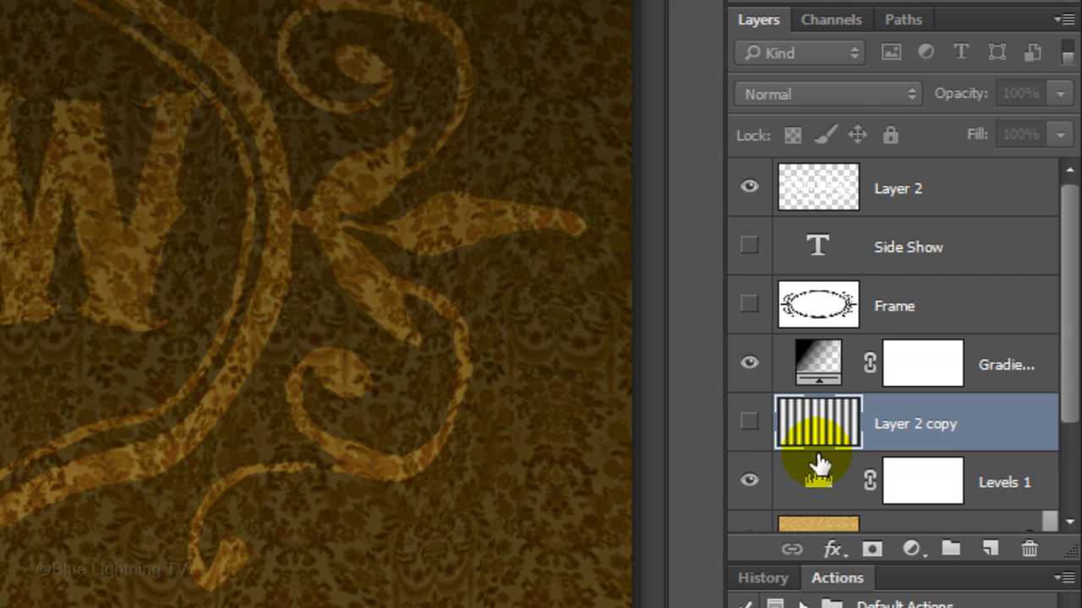
Show the Layer 2 copy stripes in Linear Burn blending at 20% fill.
{"action": "left_click", "coordinate": [749, 425]}
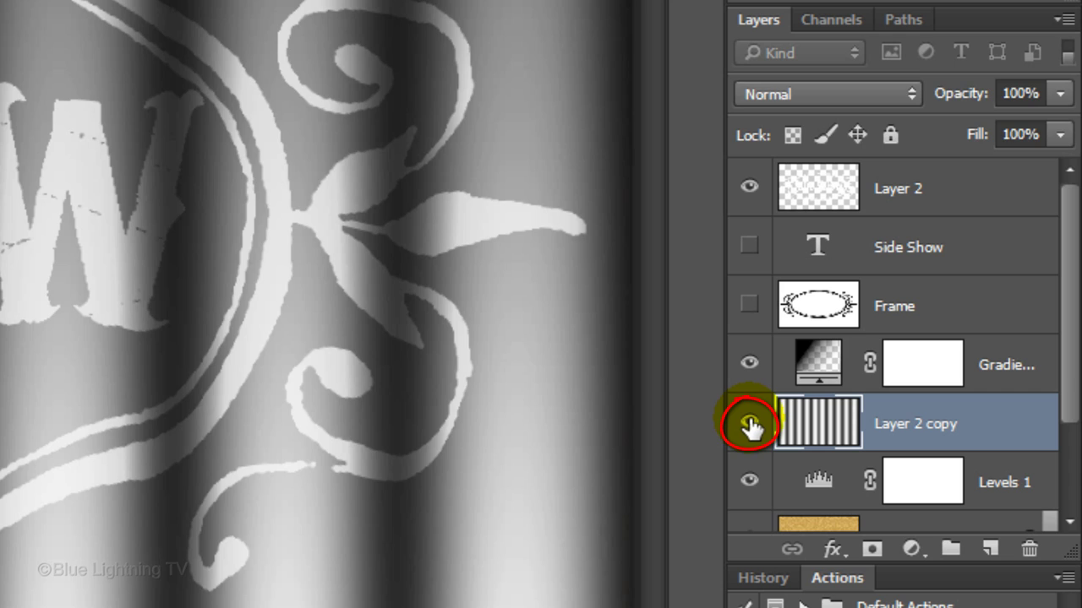
{"action": "left_click", "coordinate": [807, 94]}
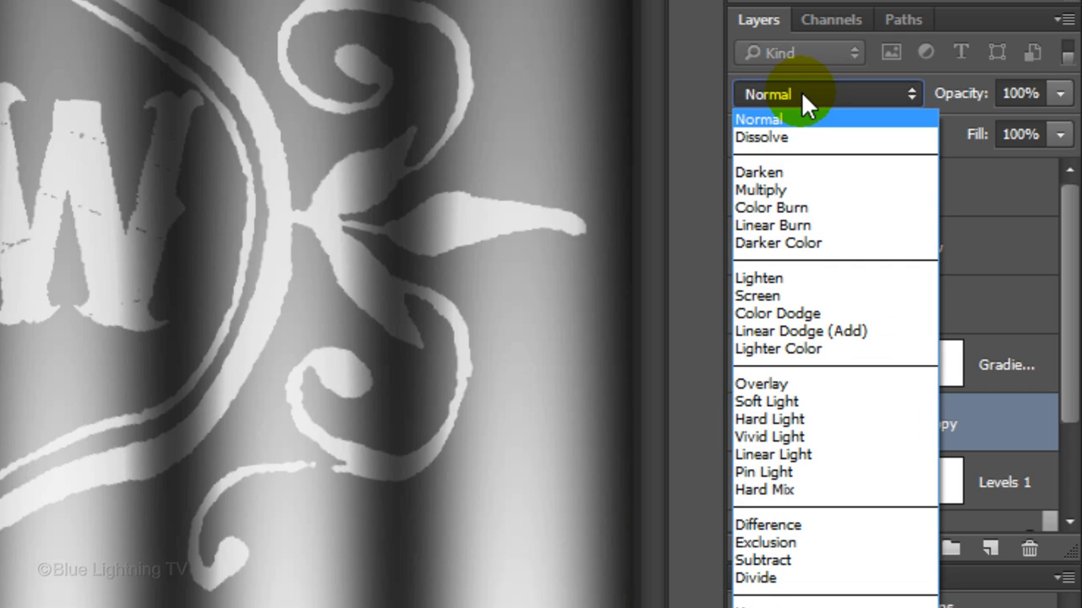
{"action": "left_click", "coordinate": [791, 228]}
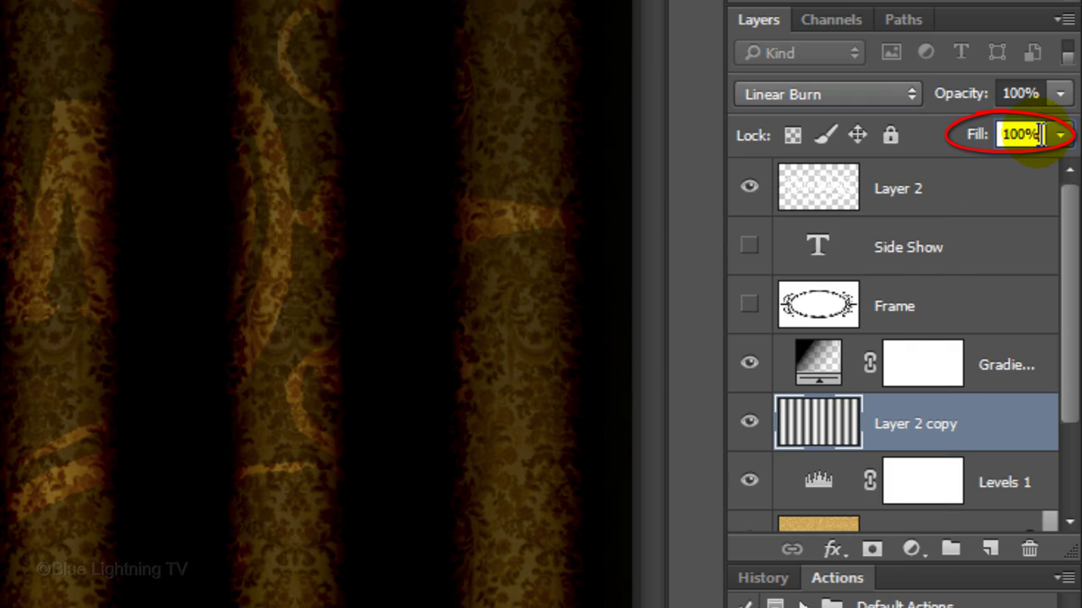
{"action": "type", "text": "20"}
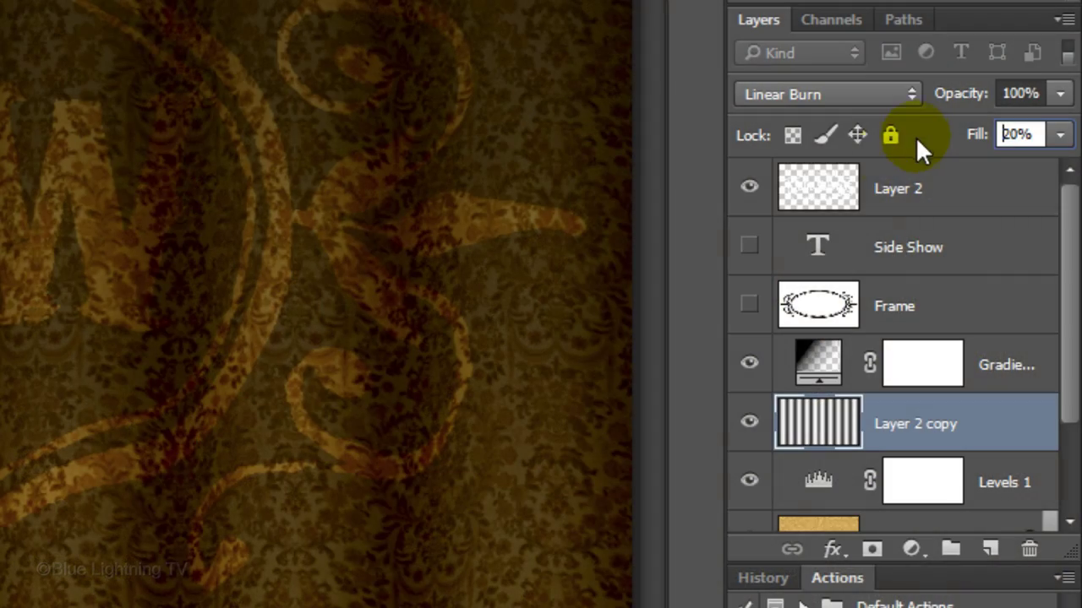
{"action": "left_click", "coordinate": [820, 196]}
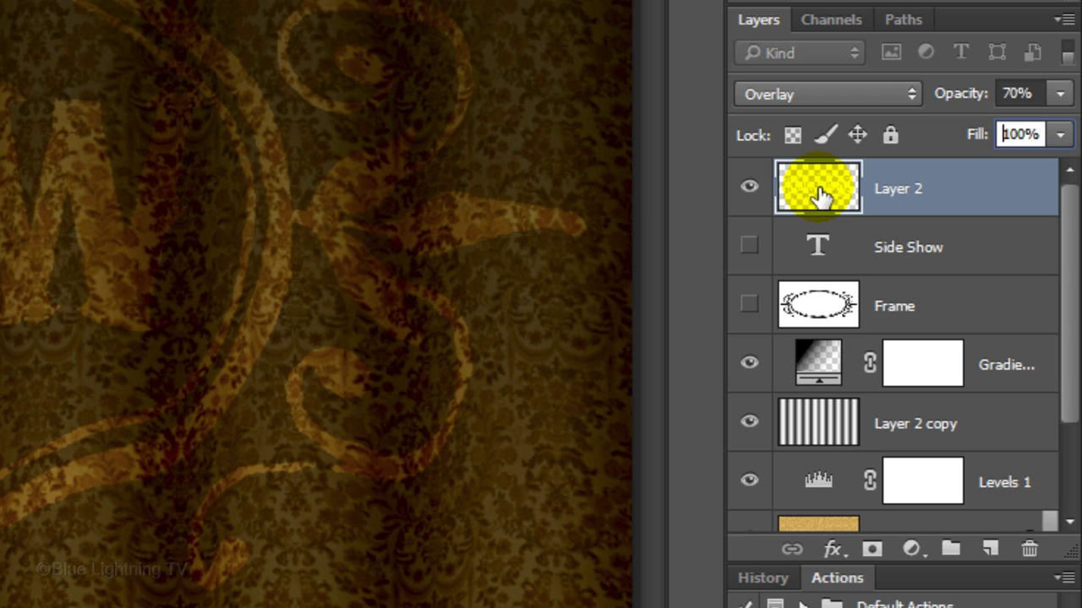
Stamp all visible layers into a merged Layer 3 above Layer 2 and hide it.
{"action": "key", "text": "ctrl+shift+alt+e"}
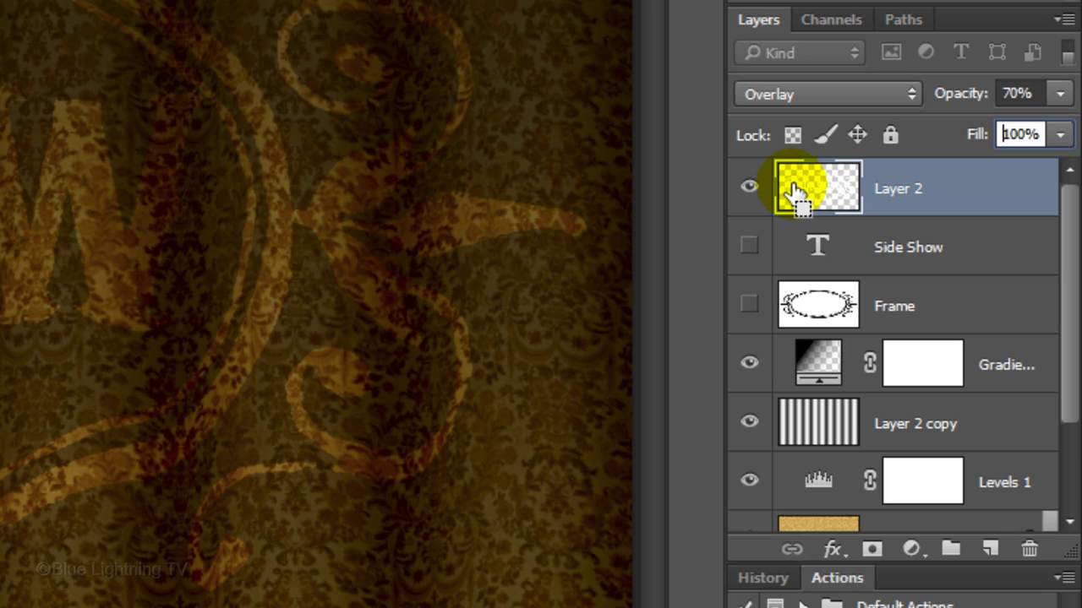
{"action": "key", "text": "ctrl+shift+alt+e"}
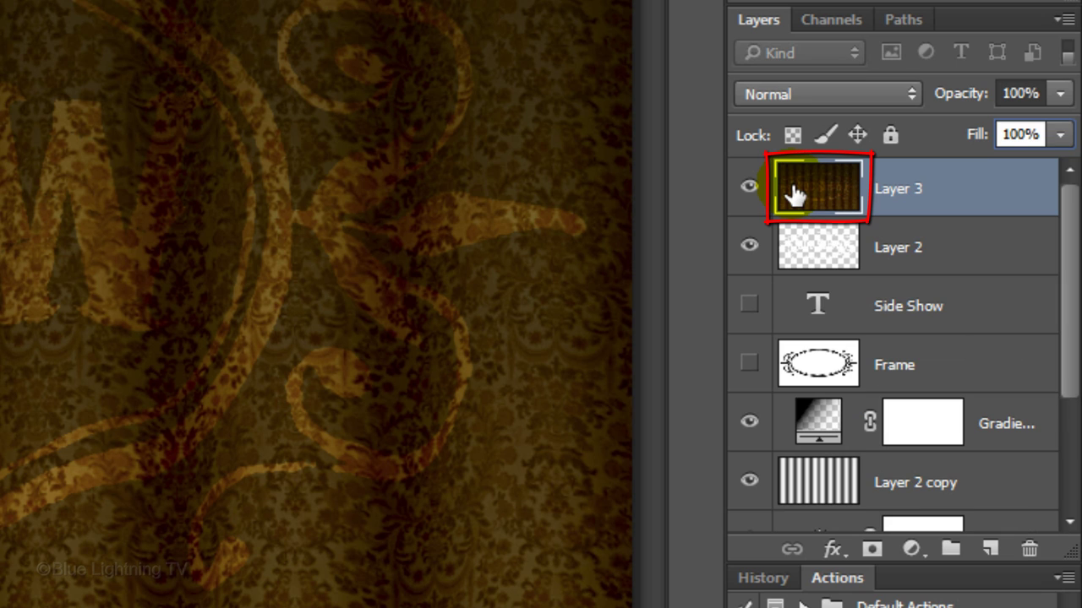
{"action": "left_click", "coordinate": [749, 188]}
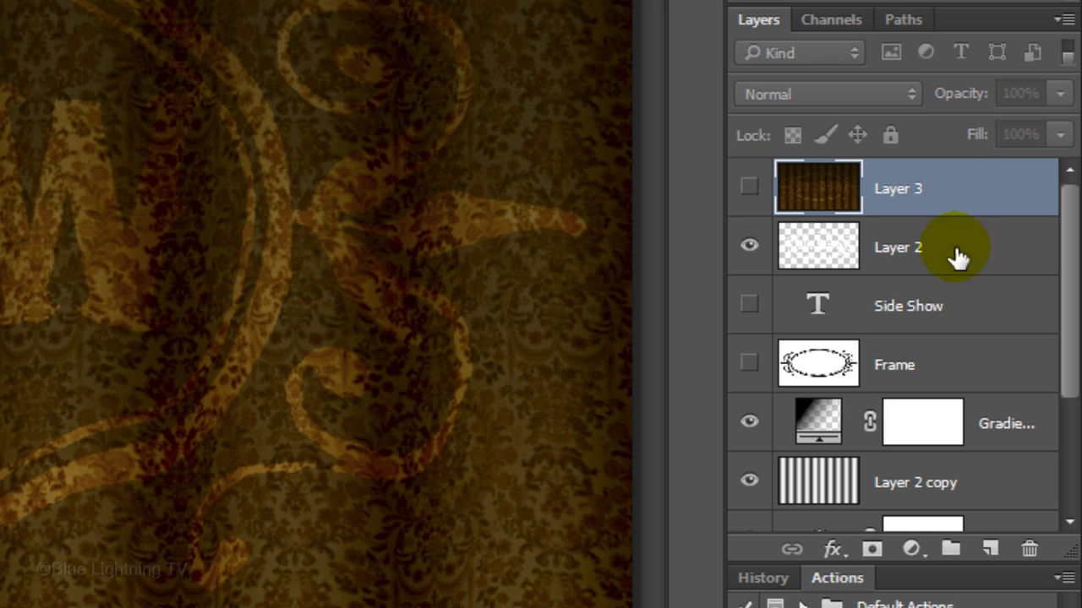
{"action": "scroll", "coordinate": [1071, 322], "scroll_direction": "down", "scroll_amount": 2}
{"action": "left_click_drag", "start_coordinate": [1073, 343], "coordinate": [1070, 374]}
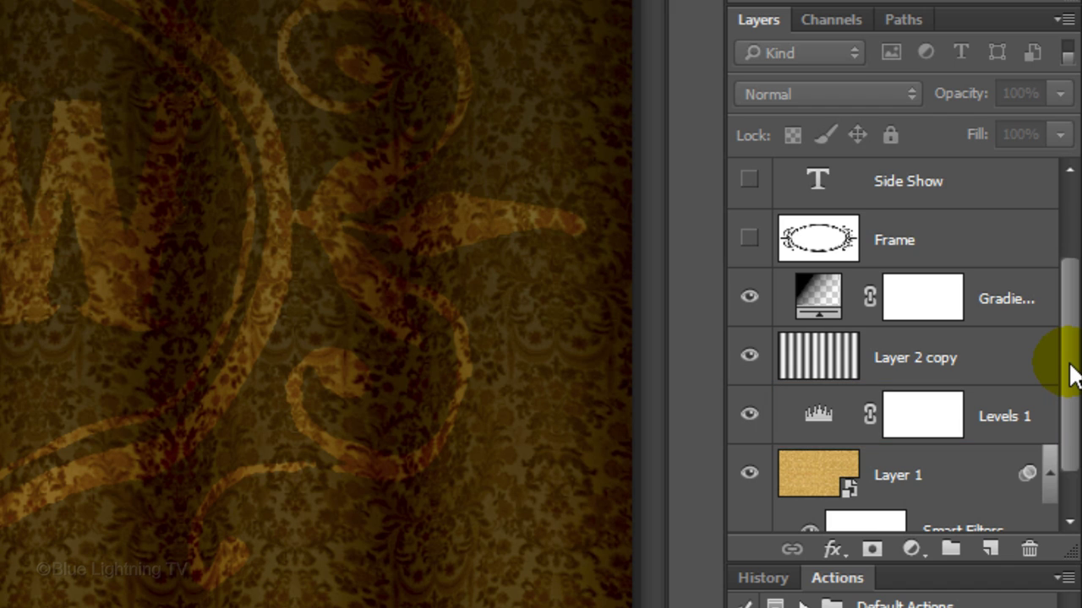
Change Levels 1 input black from 90 to 40 and output white from 110 to 255.
{"action": "left_click", "coordinate": [818, 414]}
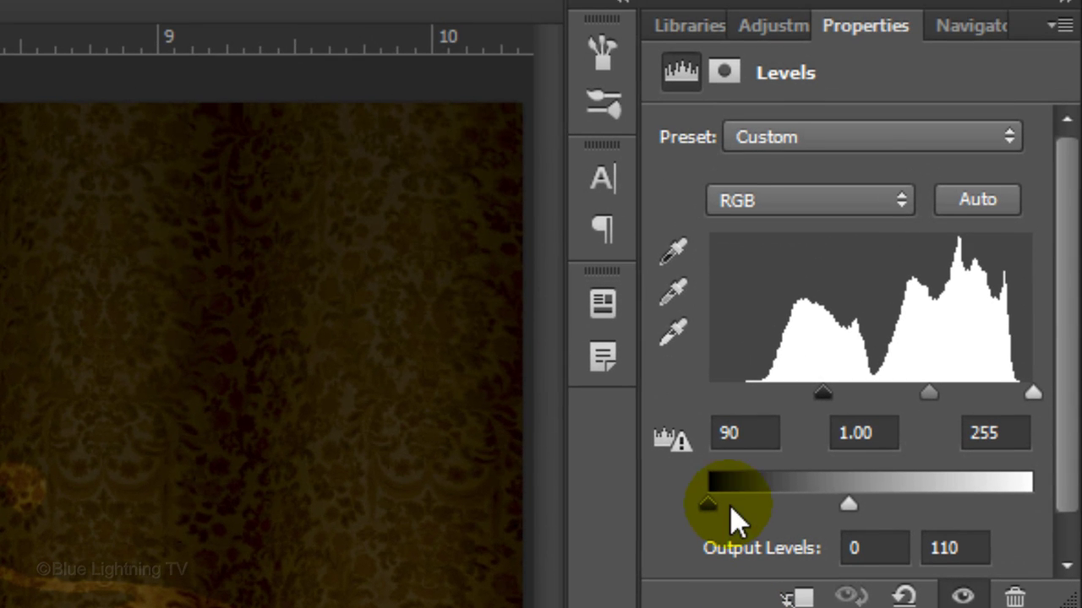
{"action": "left_click", "coordinate": [740, 431]}
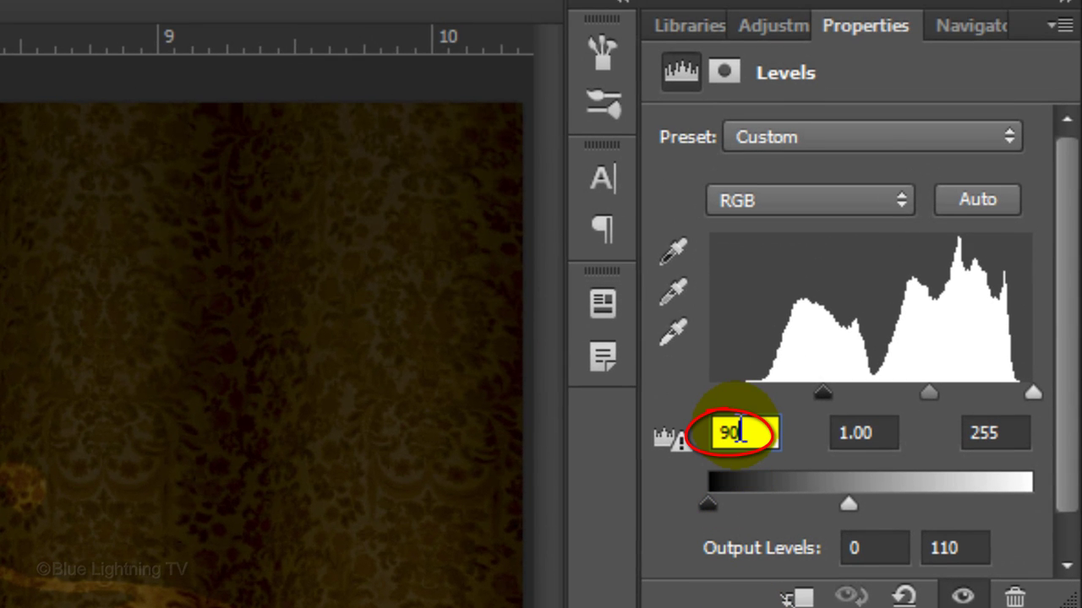
{"action": "type", "text": "40"}
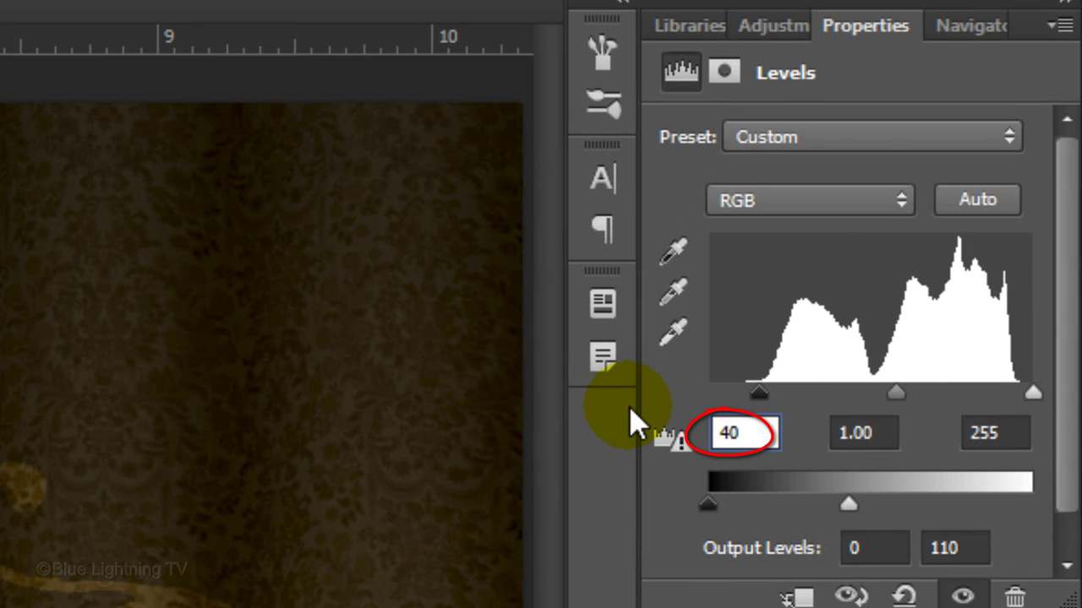
{"action": "left_click", "coordinate": [963, 548]}
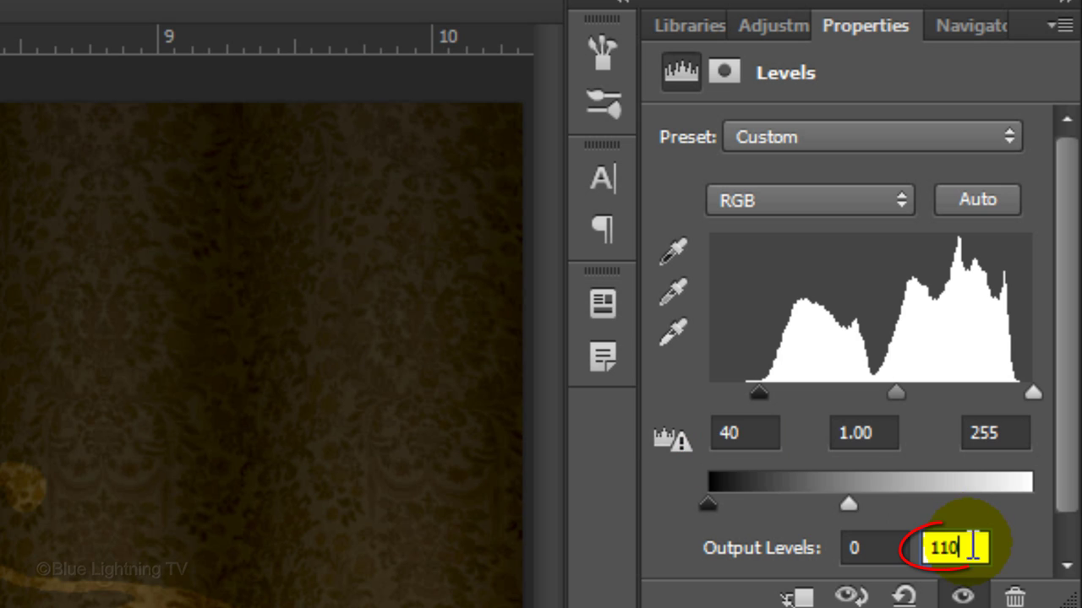
{"action": "double_click", "coordinate": [972, 547]}
{"action": "type", "text": "255"}
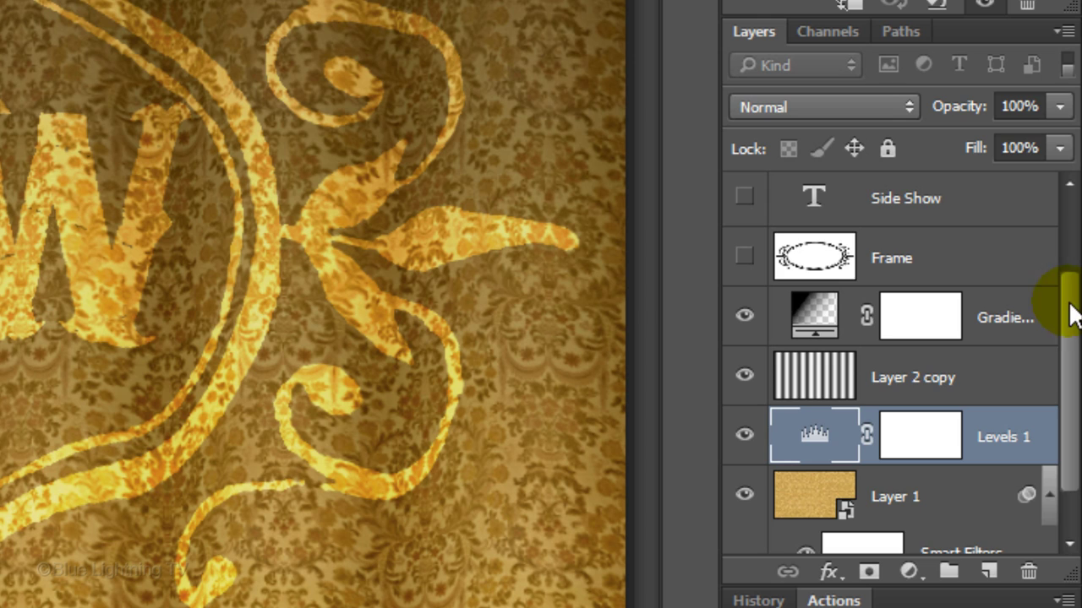
Select Layer 2 and add an empty Layer 4 above it.
{"action": "left_click_drag", "start_coordinate": [1070, 333], "coordinate": [1070, 254]}
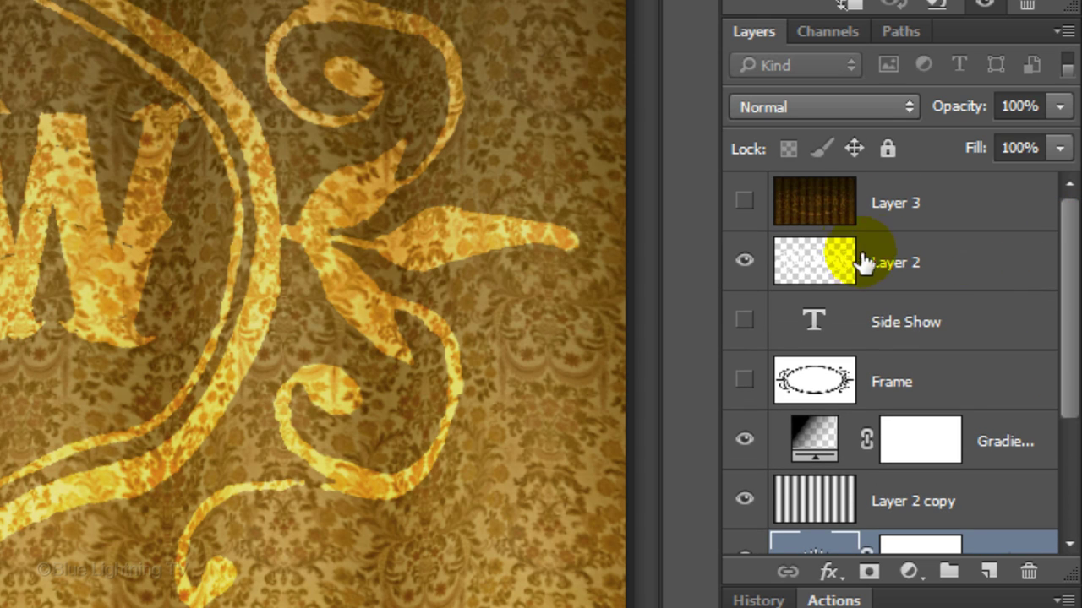
{"action": "left_click", "coordinate": [815, 264]}
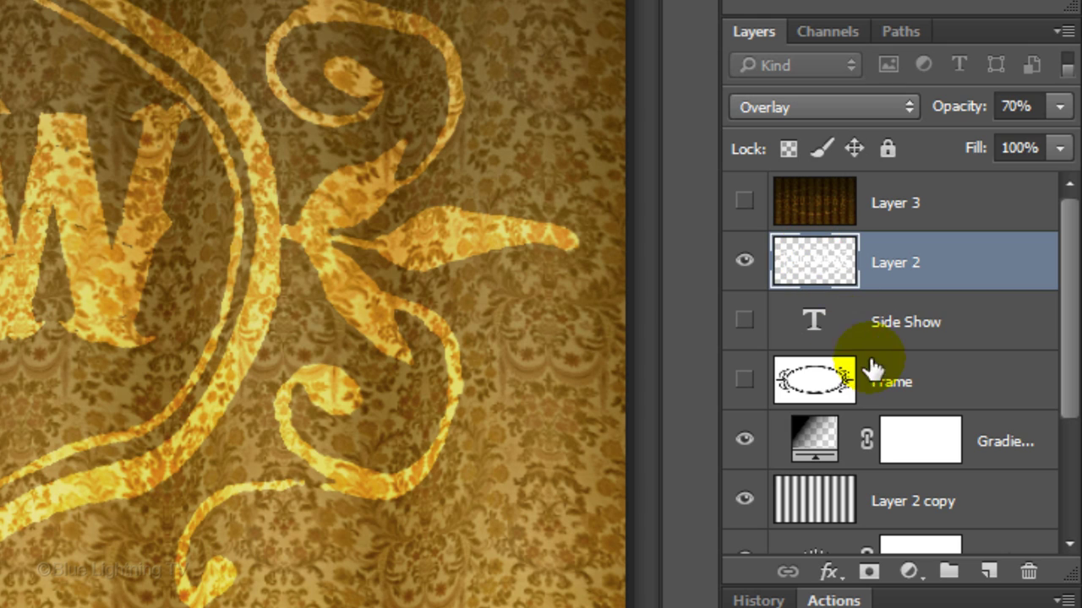
{"action": "left_click", "coordinate": [989, 575]}
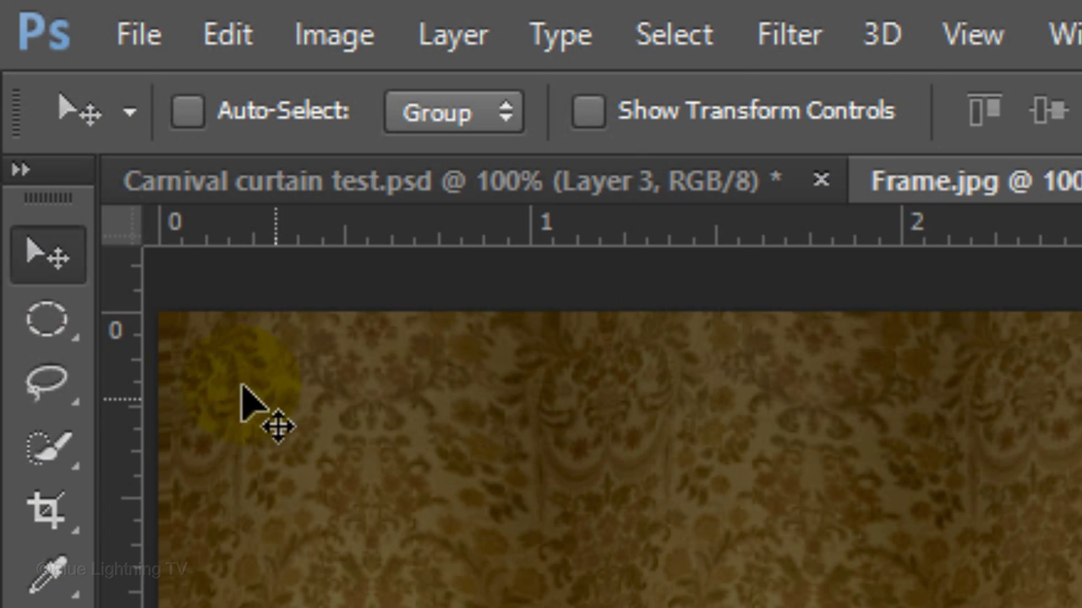
Switch to the Elliptical Marquee tool and soften the white circle with a 7-pixel Gaussian Blur.
{"action": "left_click_drag", "start_coordinate": [58, 328], "coordinate": [196, 365]}
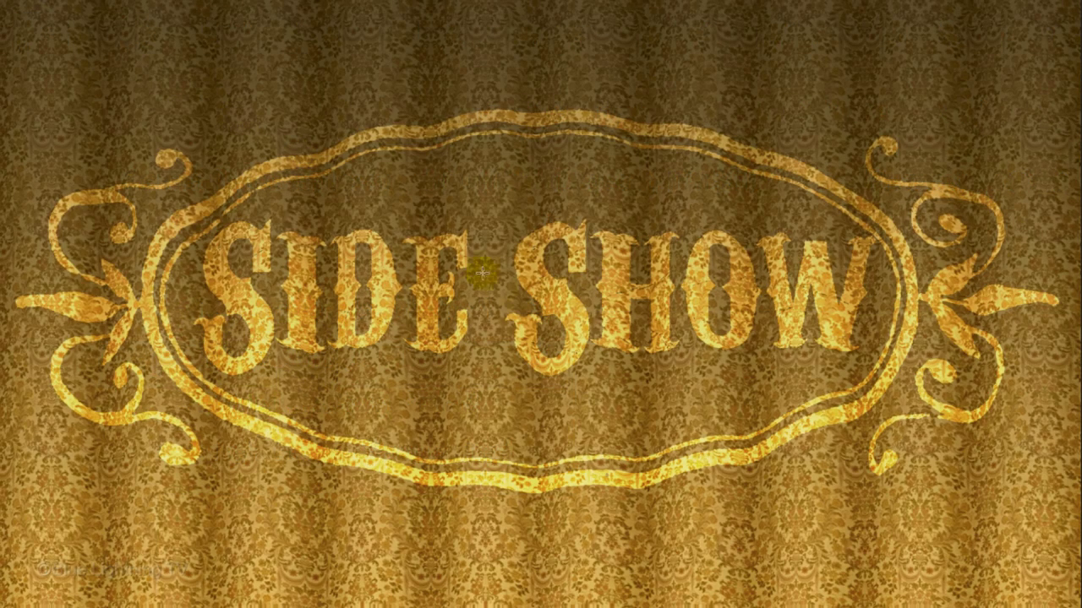
{"action": "left_click", "coordinate": [546, 304]}
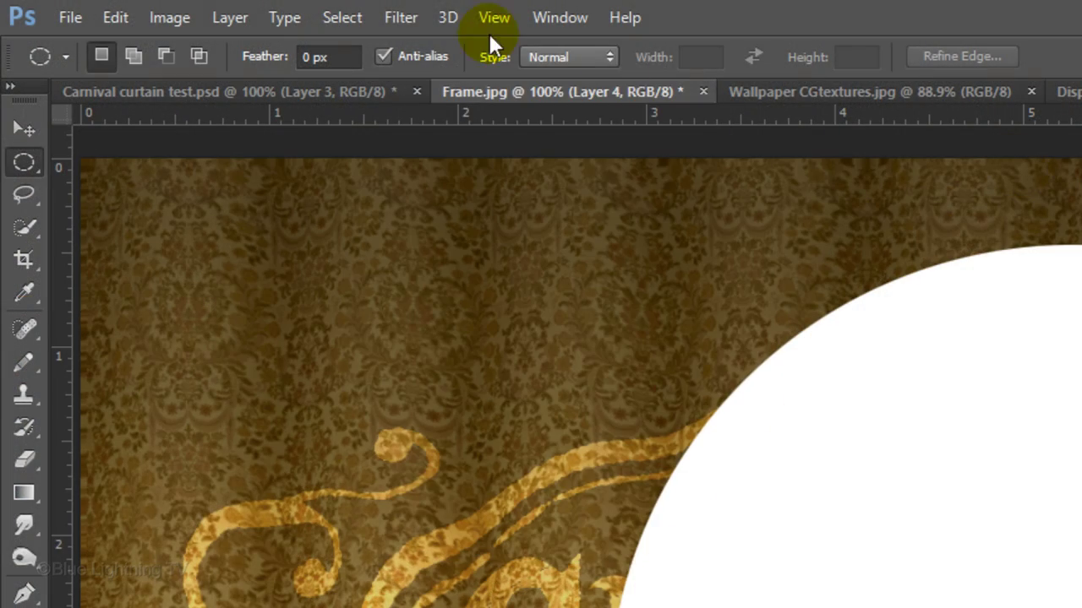
{"action": "left_click", "coordinate": [400, 19]}
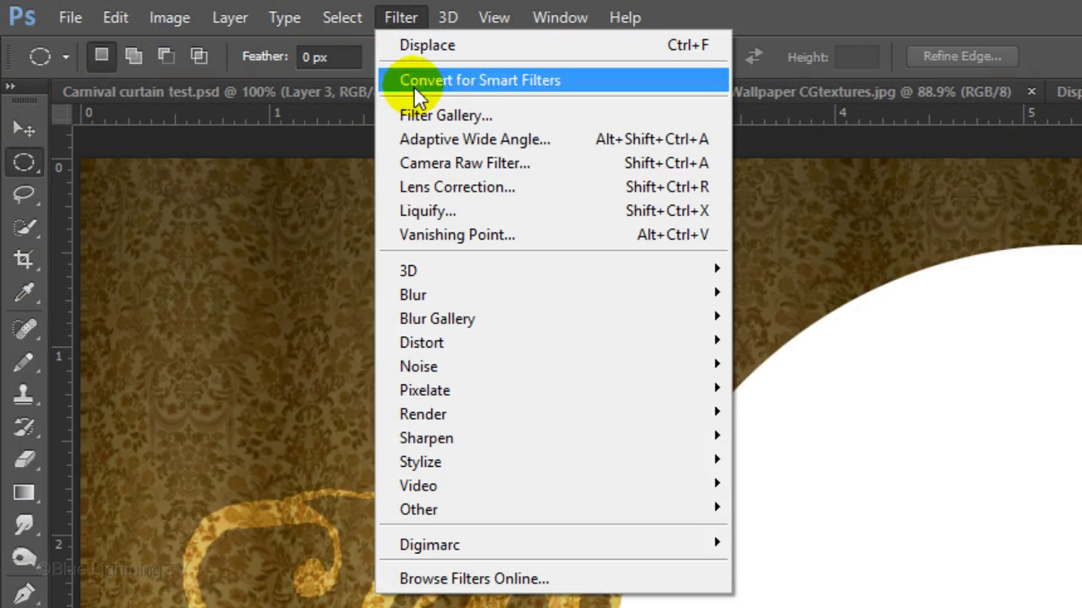
{"action": "mouse_move", "coordinate": [428, 294]}
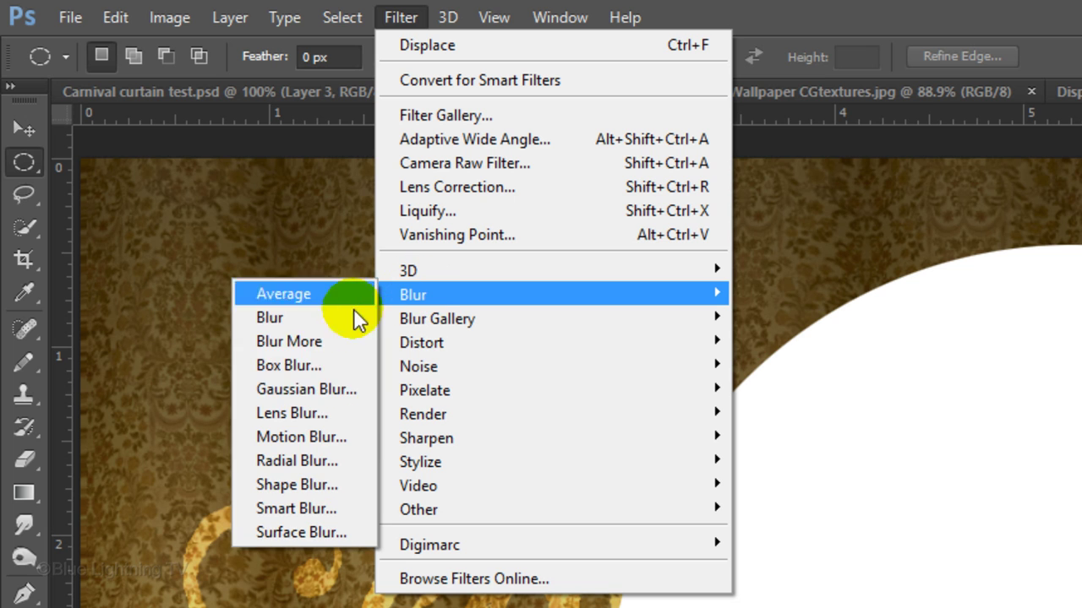
{"action": "left_click", "coordinate": [304, 388]}
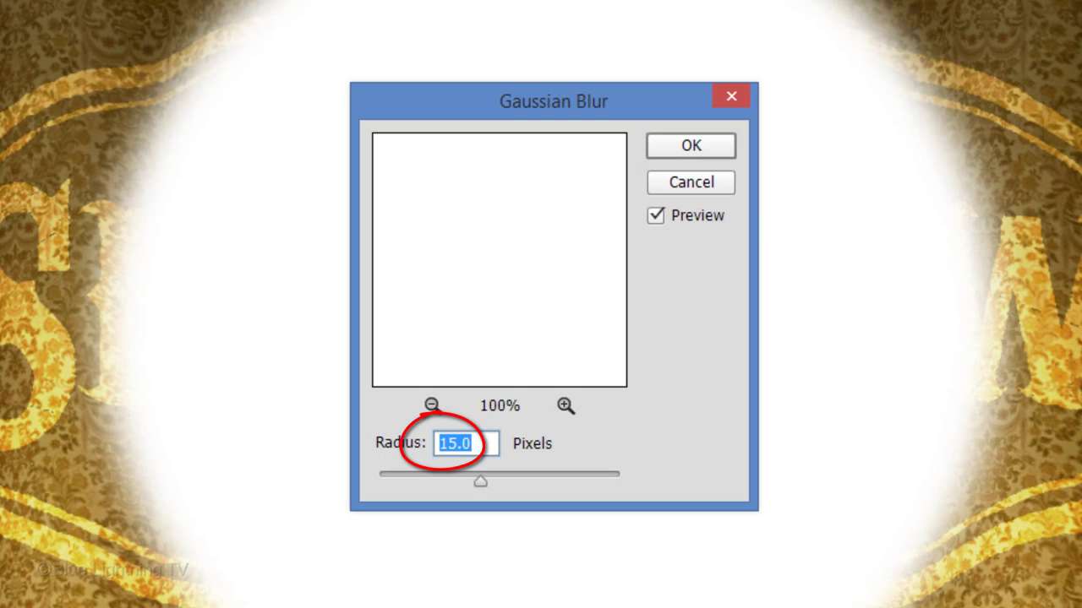
{"action": "type", "text": "7"}
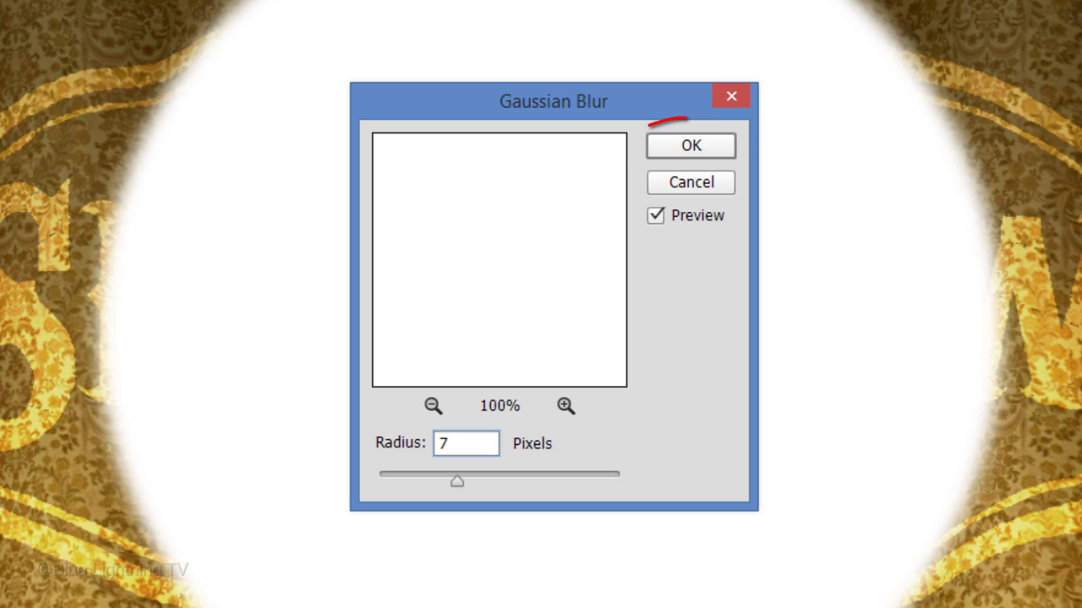
{"action": "key", "text": "Return"}
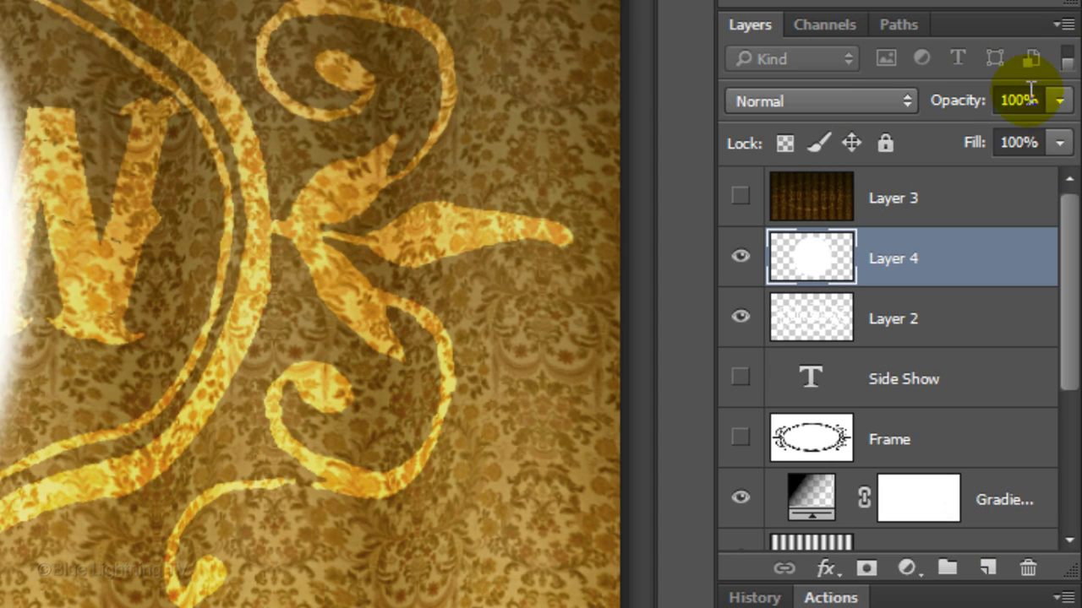
Set Layer 4 to 50% opacity and move its spotlight circle left over SIDE.
{"action": "left_click", "coordinate": [1036, 98]}
{"action": "type", "text": "50"}
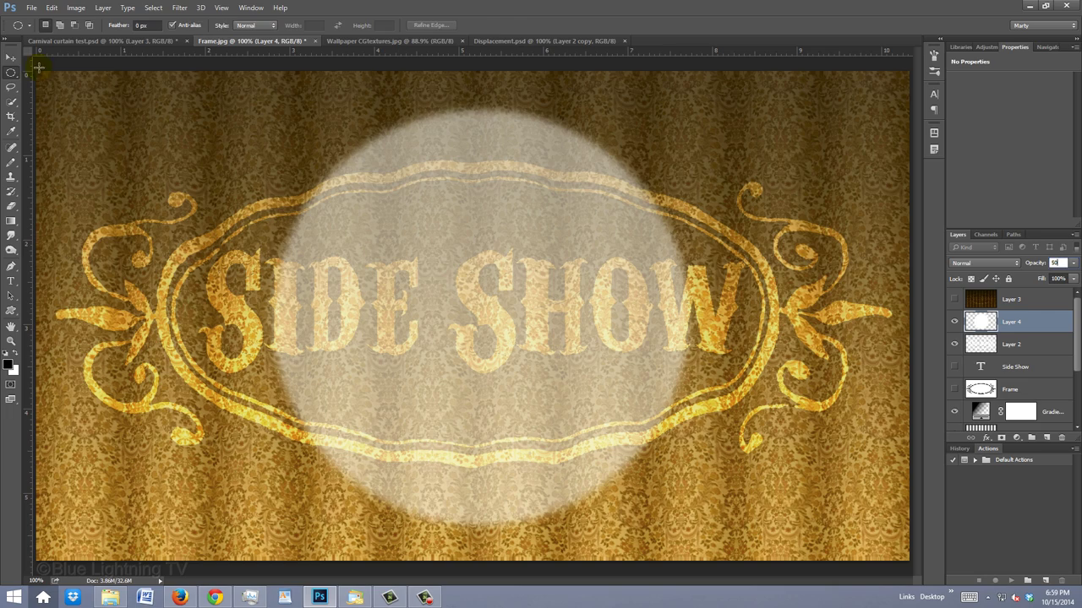
{"action": "left_click", "coordinate": [11, 58]}
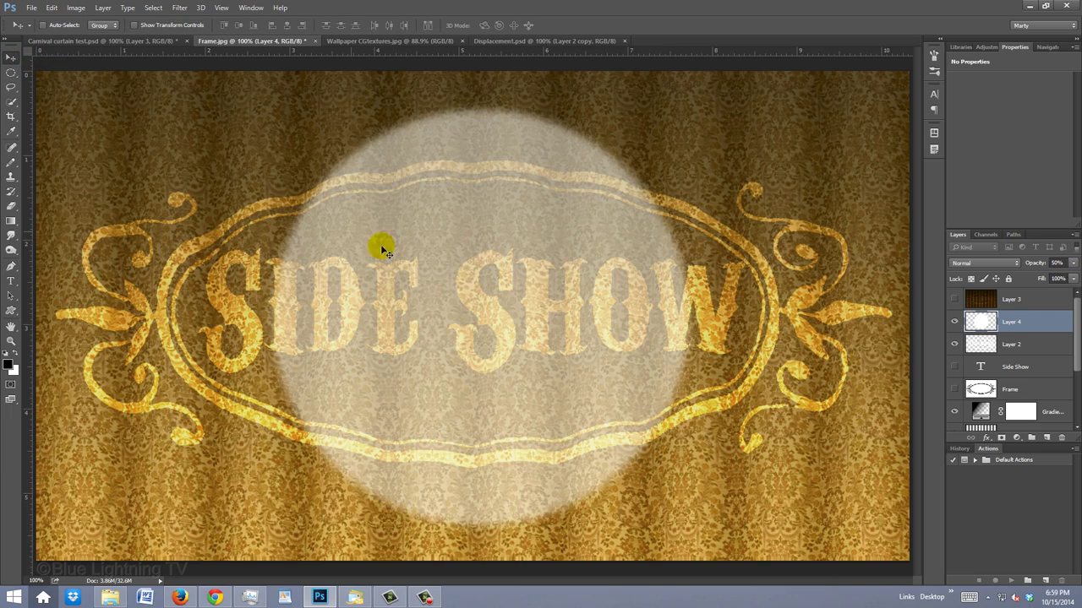
{"action": "left_click_drag", "start_coordinate": [456, 296], "coordinate": [310, 266]}
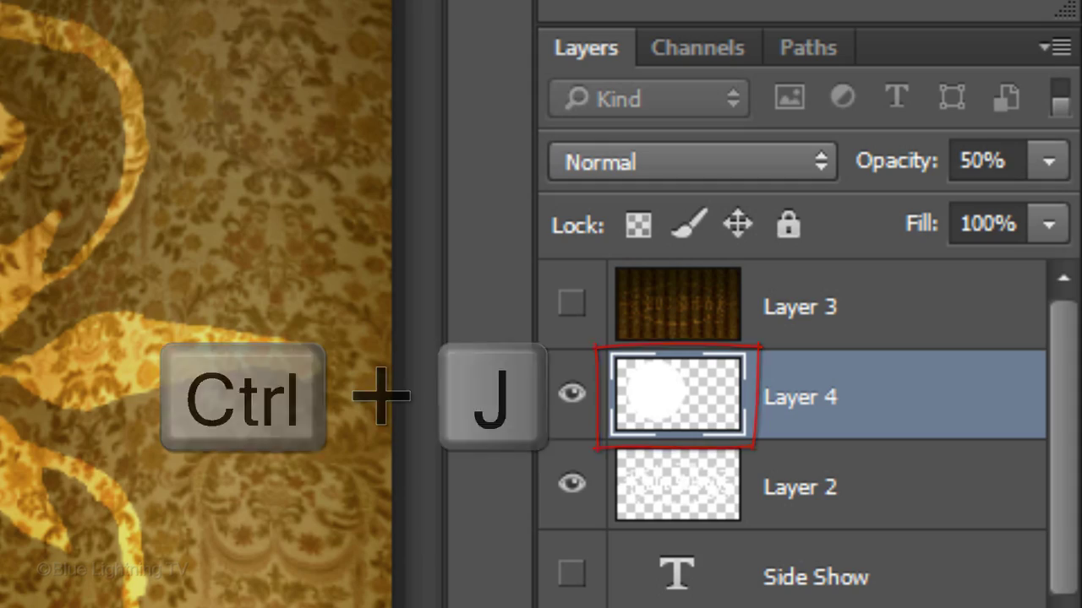
Duplicate the spotlight, move the copy right over SHOW, and set both layers to 100% opacity.
{"action": "key", "text": "ctrl+j"}
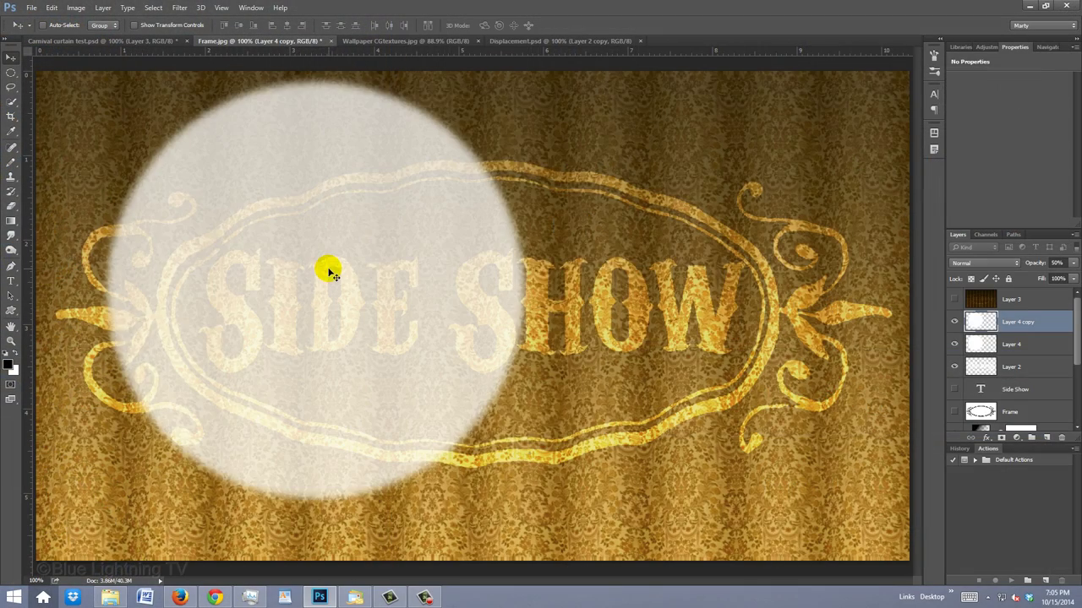
{"action": "left_click_drag", "start_coordinate": [327, 271], "coordinate": [659, 323]}
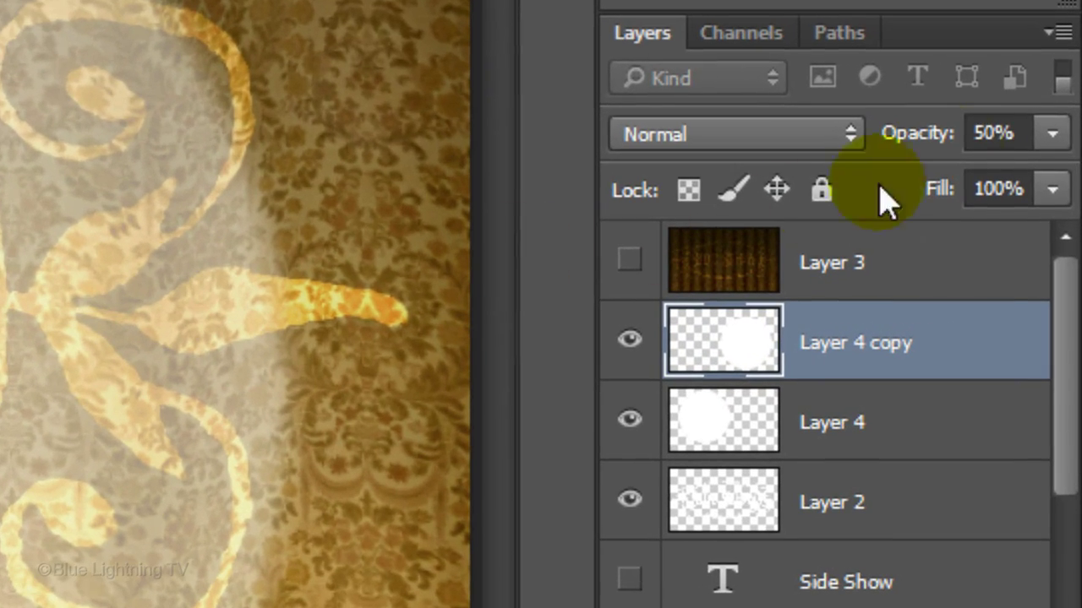
{"action": "left_click", "coordinate": [1052, 132]}
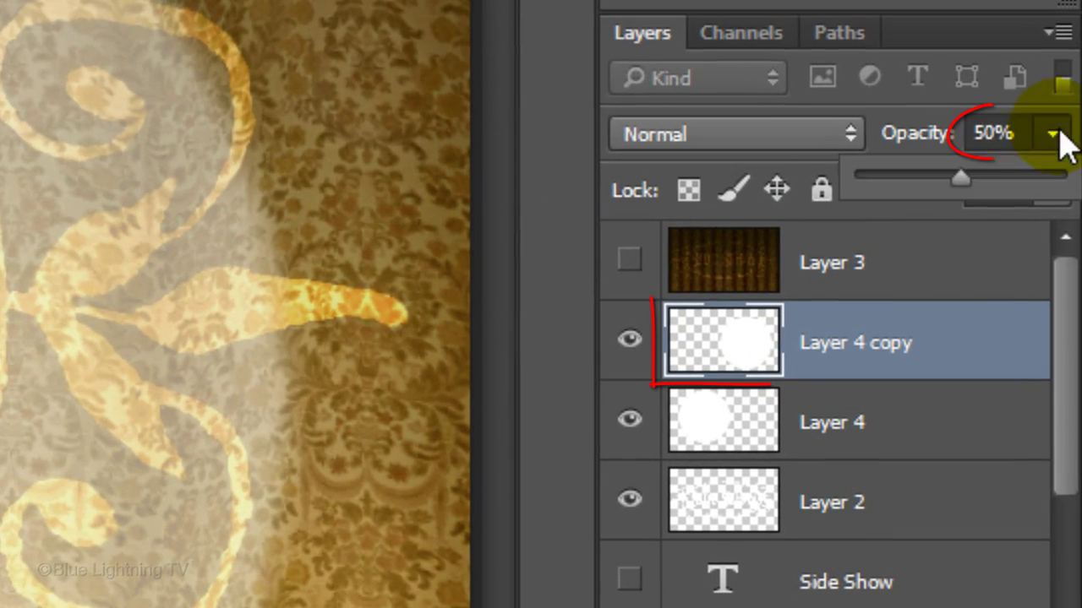
{"action": "left_click_drag", "start_coordinate": [966, 176], "coordinate": [1062, 178]}
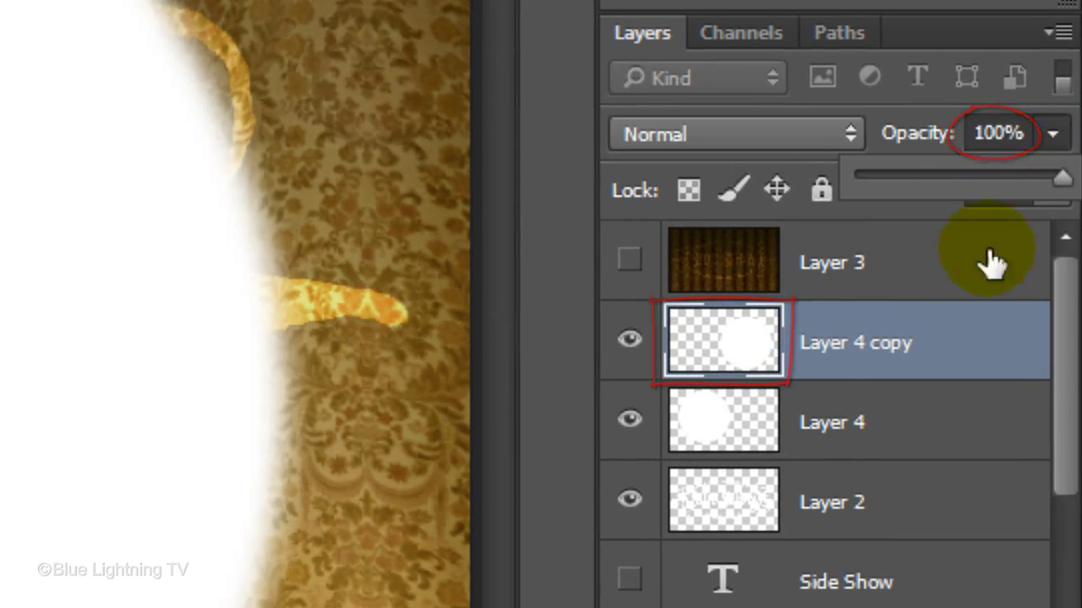
{"action": "left_click", "coordinate": [736, 415]}
{"action": "left_click", "coordinate": [1053, 134]}
{"action": "left_click_drag", "start_coordinate": [961, 177], "coordinate": [1062, 178]}
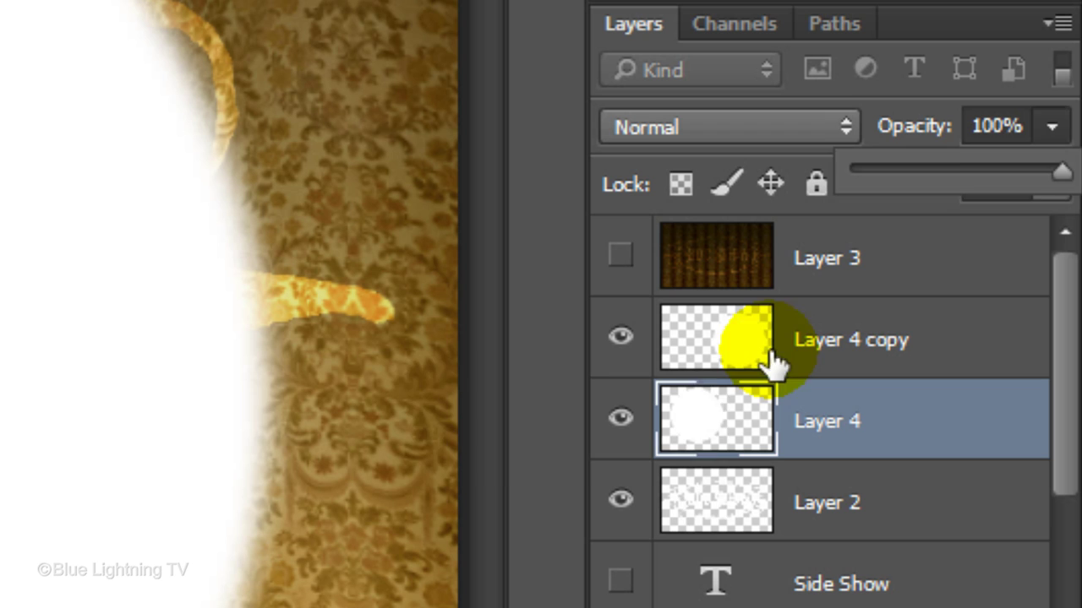
Load both Layer 4 circles as a selection, hide both circle layers, then show and select Layer 3.
{"action": "left_click", "coordinate": [691, 426], "text": "ctrl"}
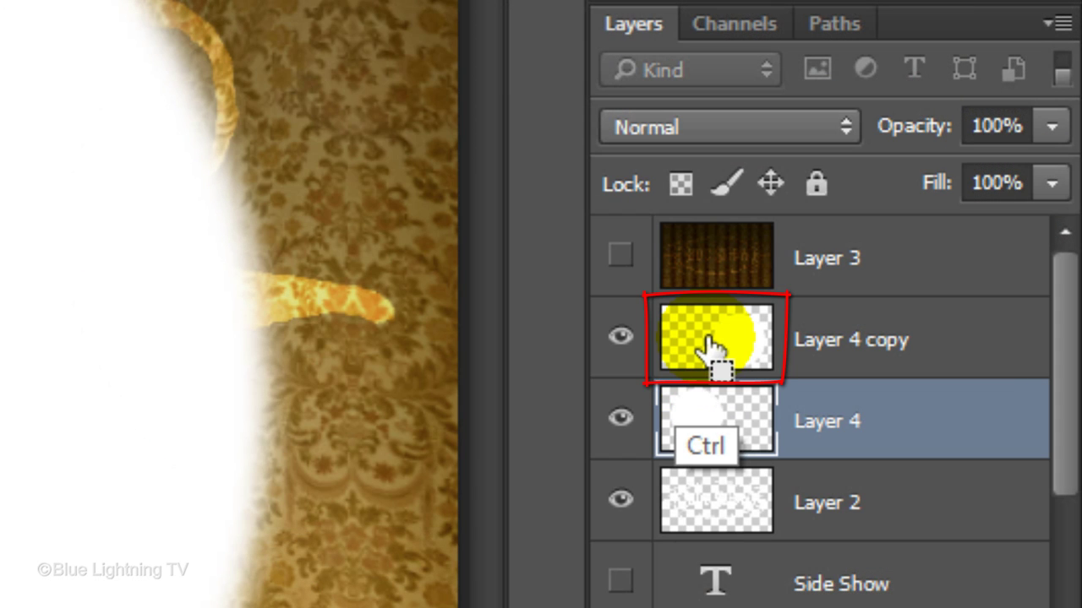
{"action": "key", "text": "shift"}
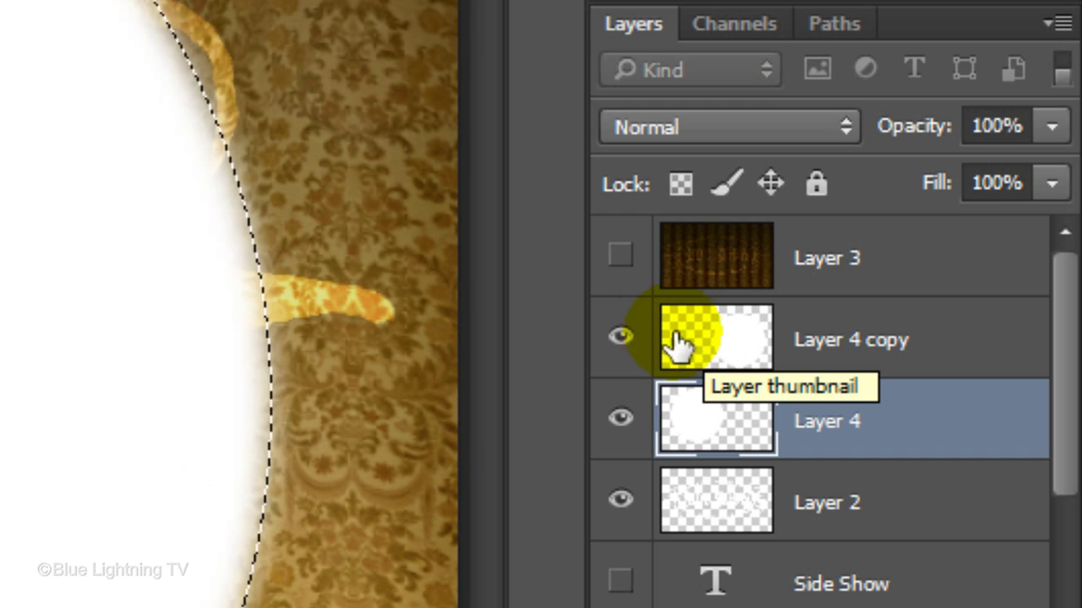
{"action": "left_click", "coordinate": [621, 338]}
{"action": "left_click", "coordinate": [621, 418]}
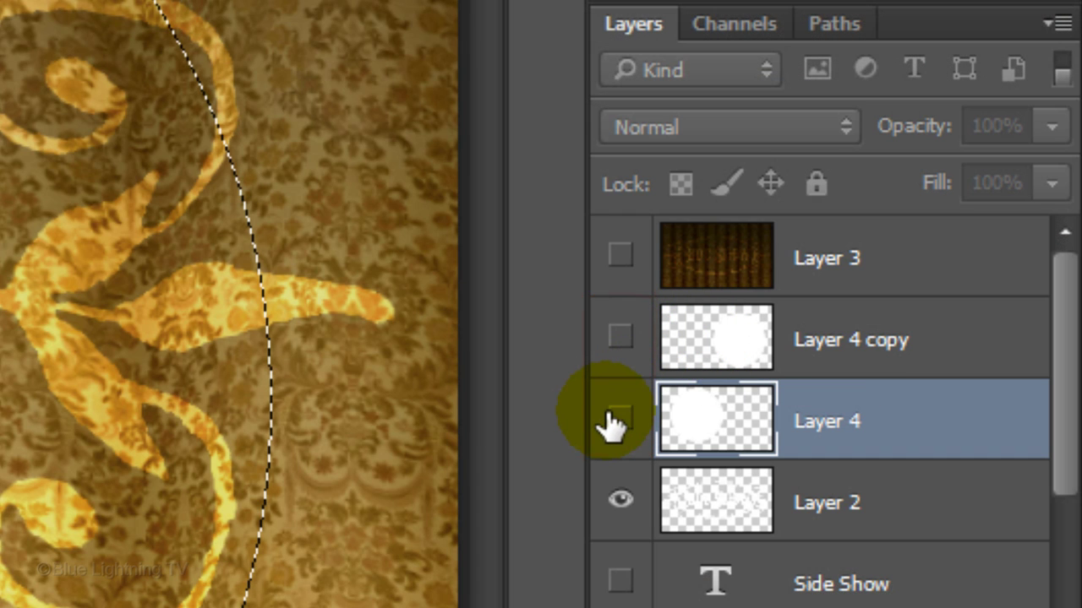
{"action": "left_click", "coordinate": [621, 258]}
{"action": "left_click", "coordinate": [714, 253]}
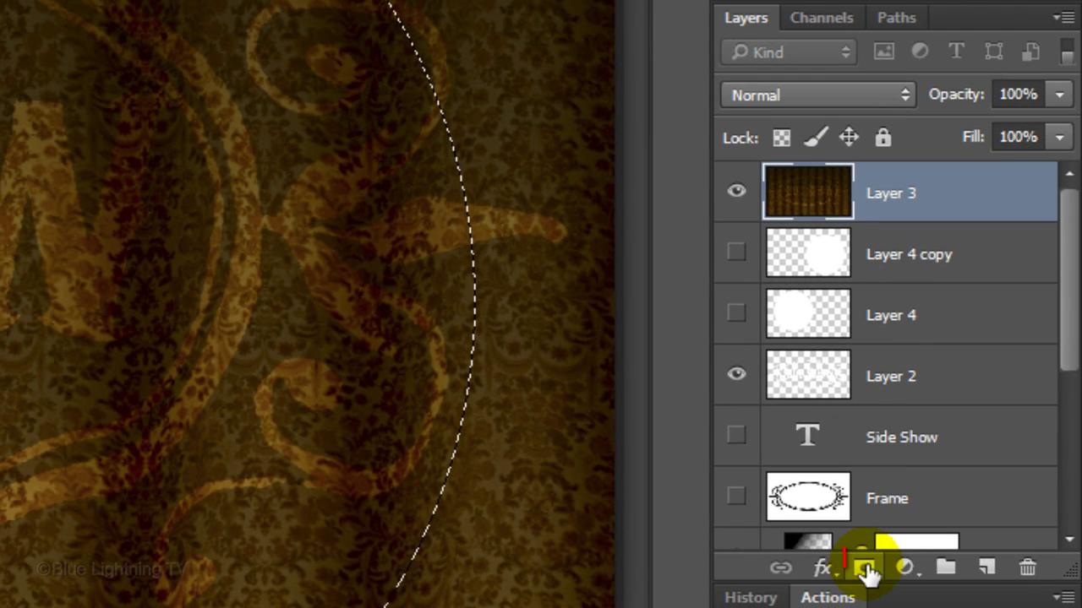
Add an inverted two-circle layer mask to Layer 3 so both spotlights show the bright sign.
{"action": "left_click", "coordinate": [865, 571]}
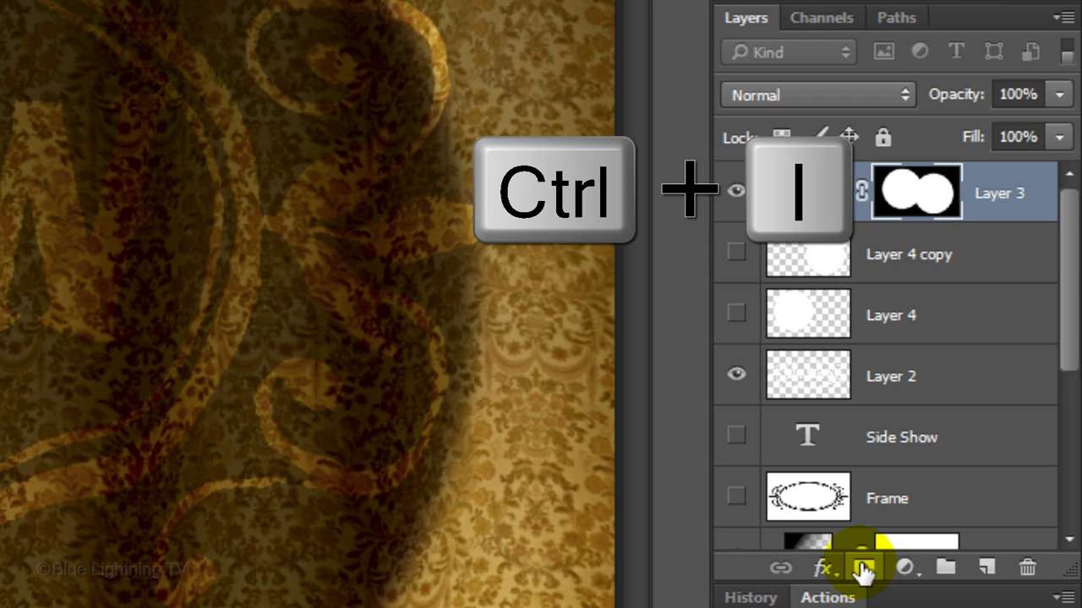
{"action": "key", "text": "ctrl+i"}
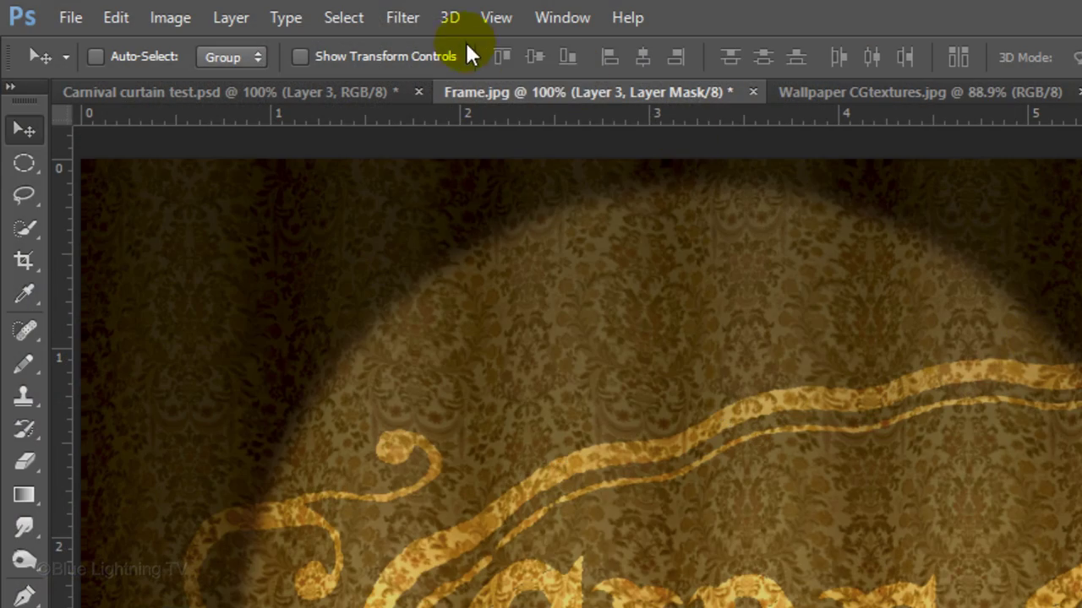
Apply Displace at horizontal and vertical scale 5, picking Displacement.psd as the map.
{"action": "left_click", "coordinate": [402, 17]}
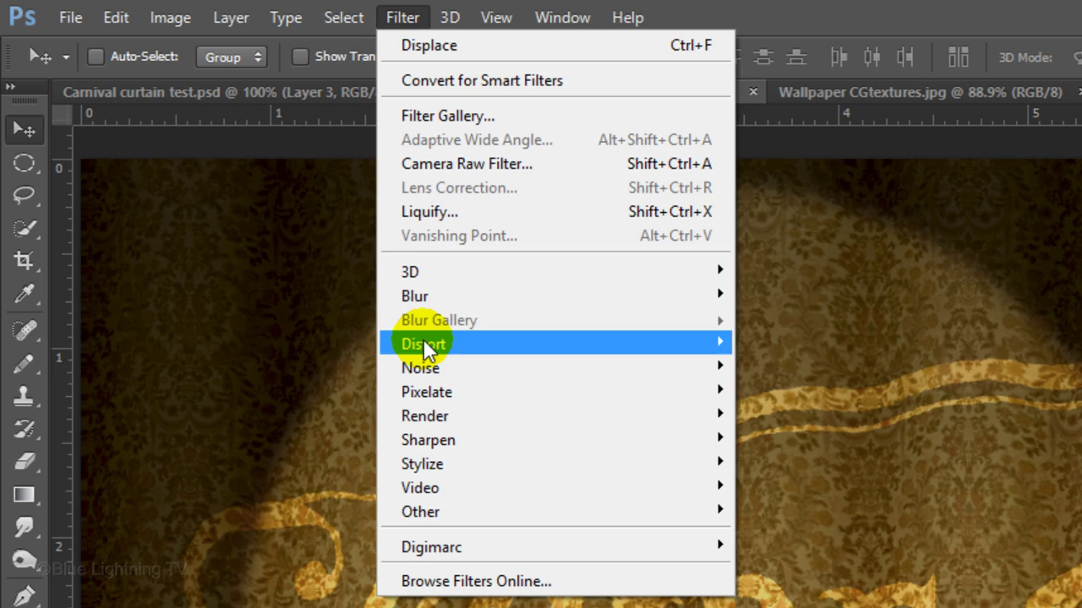
{"action": "mouse_move", "coordinate": [394, 343]}
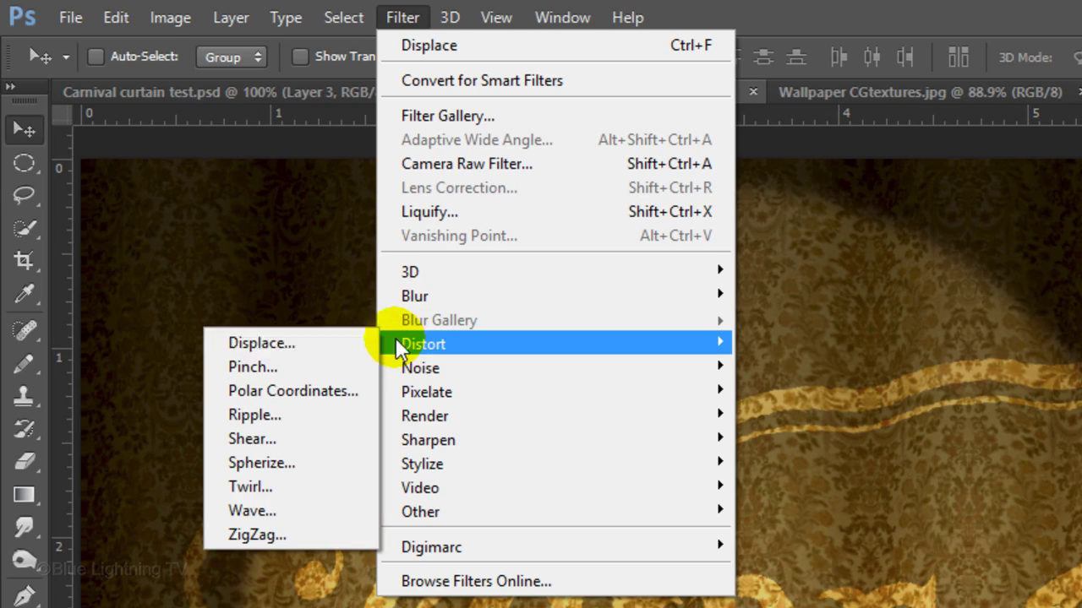
{"action": "left_click", "coordinate": [334, 354]}
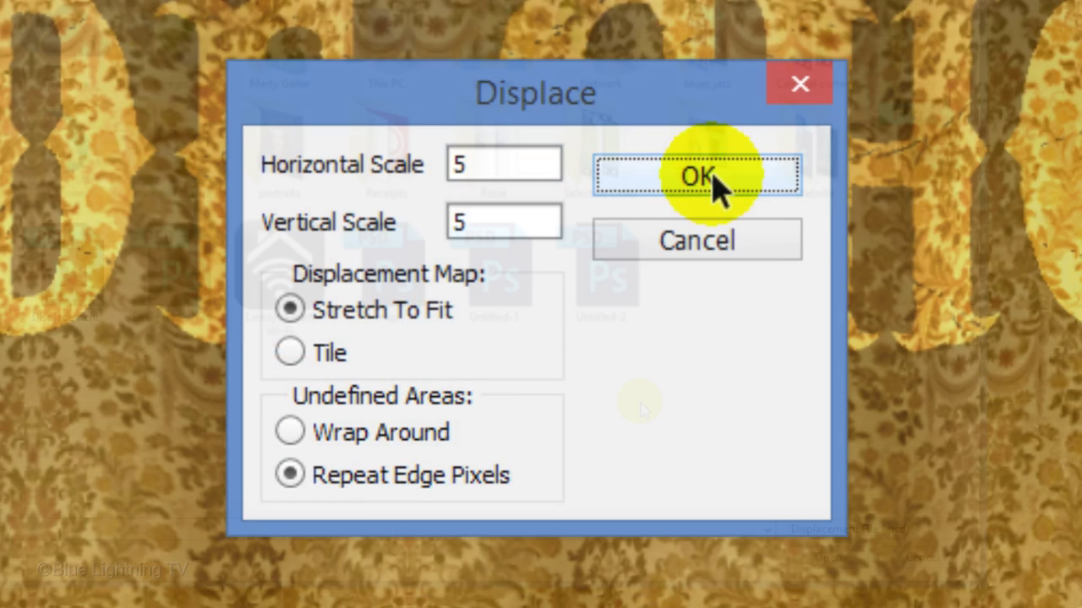
{"action": "left_click", "coordinate": [697, 176]}
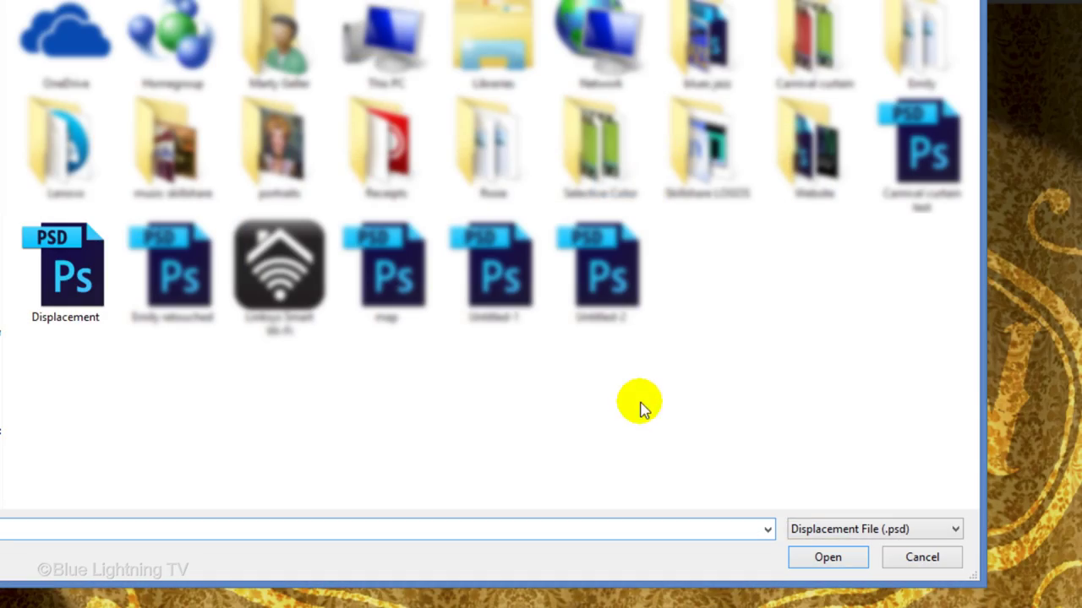
{"action": "left_click", "coordinate": [76, 285]}
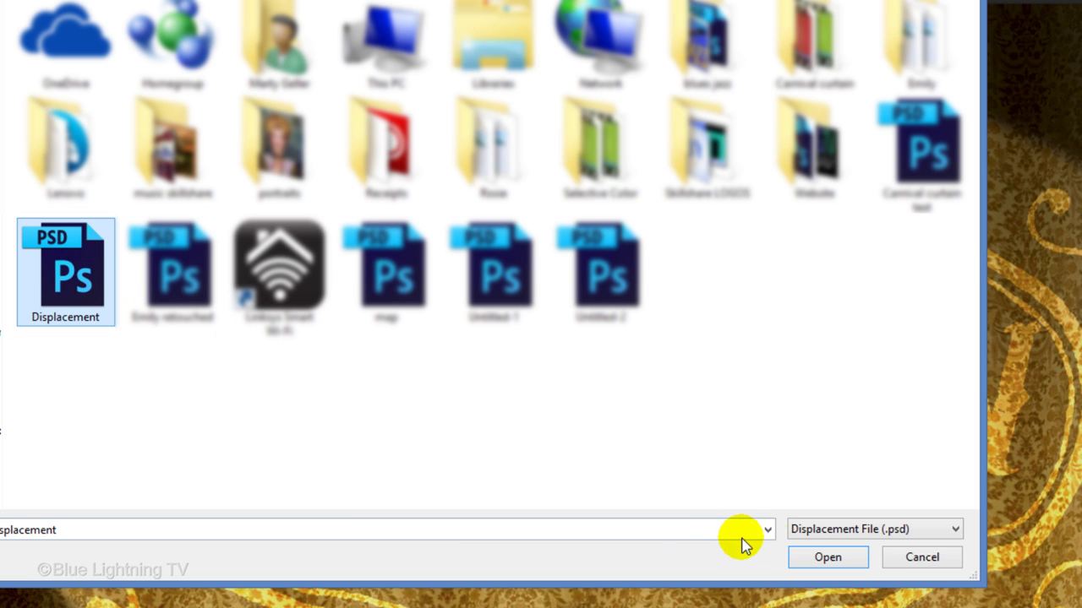